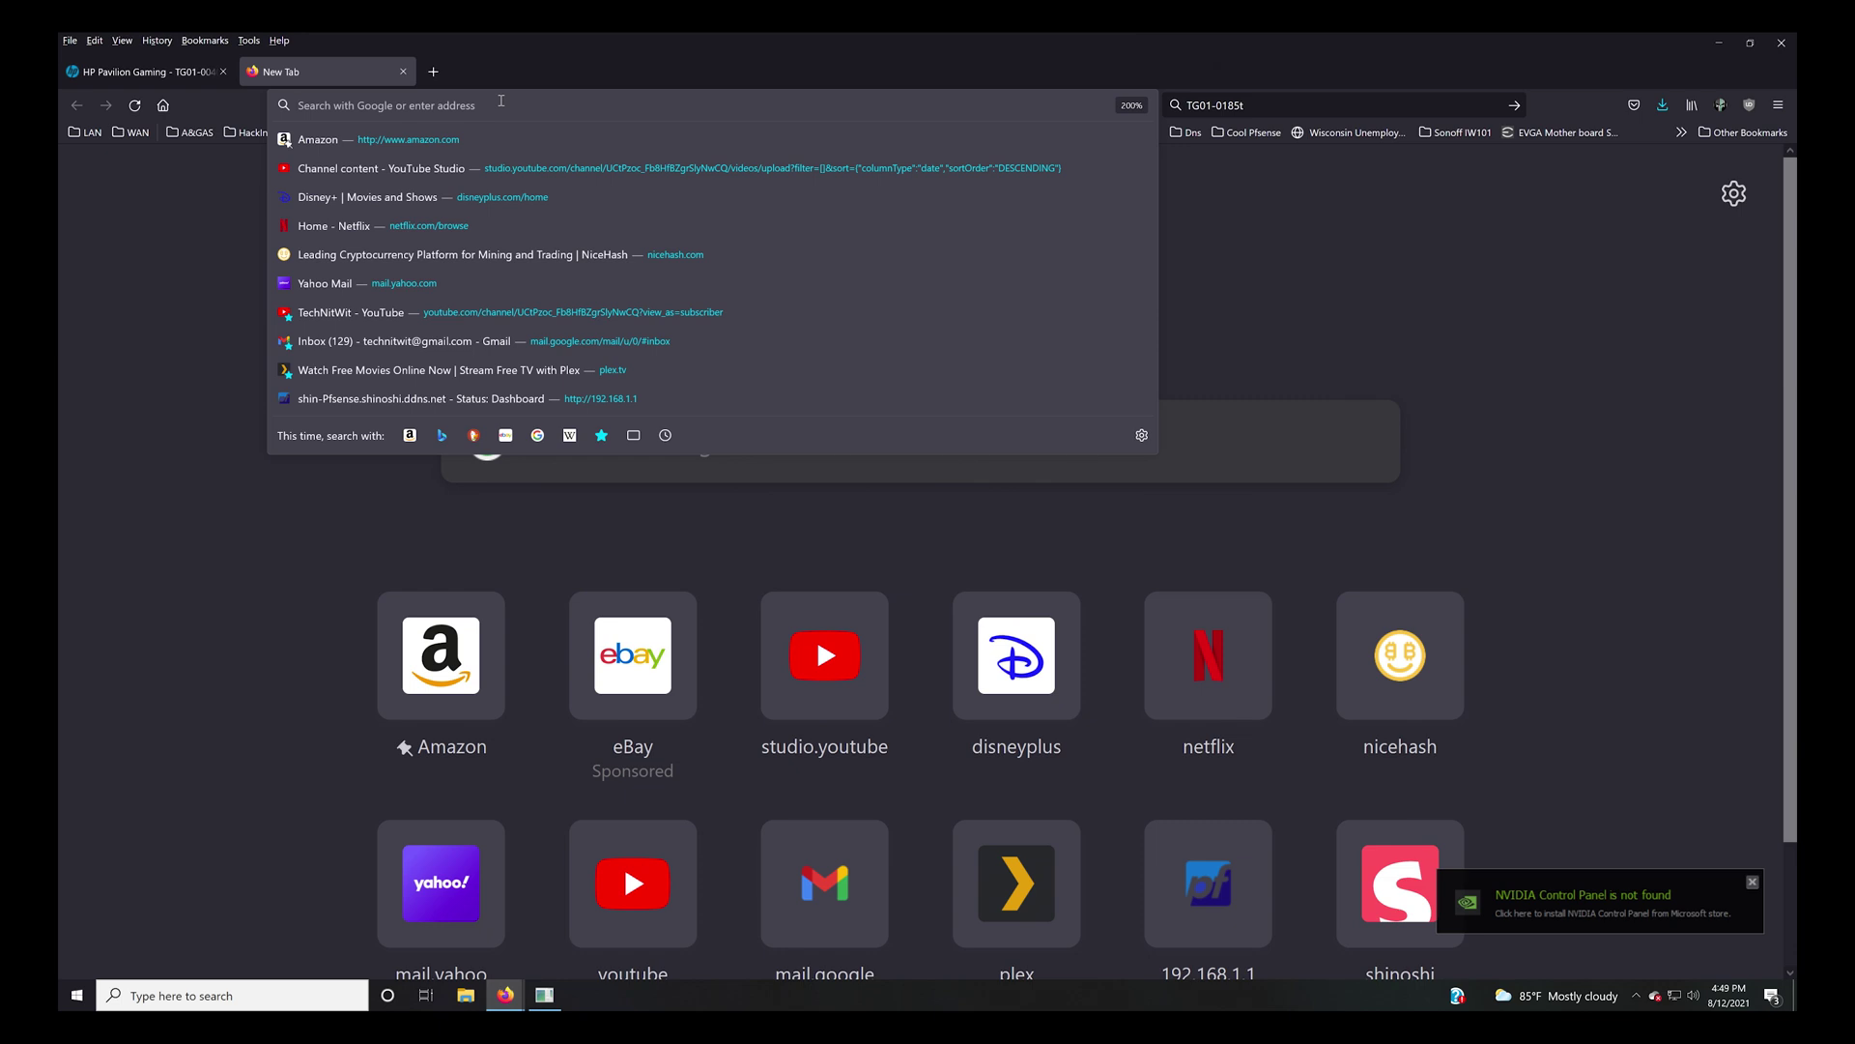
Go to support.hp.com from Firefox's address bar.
{"action": "type", "text": "sup"}
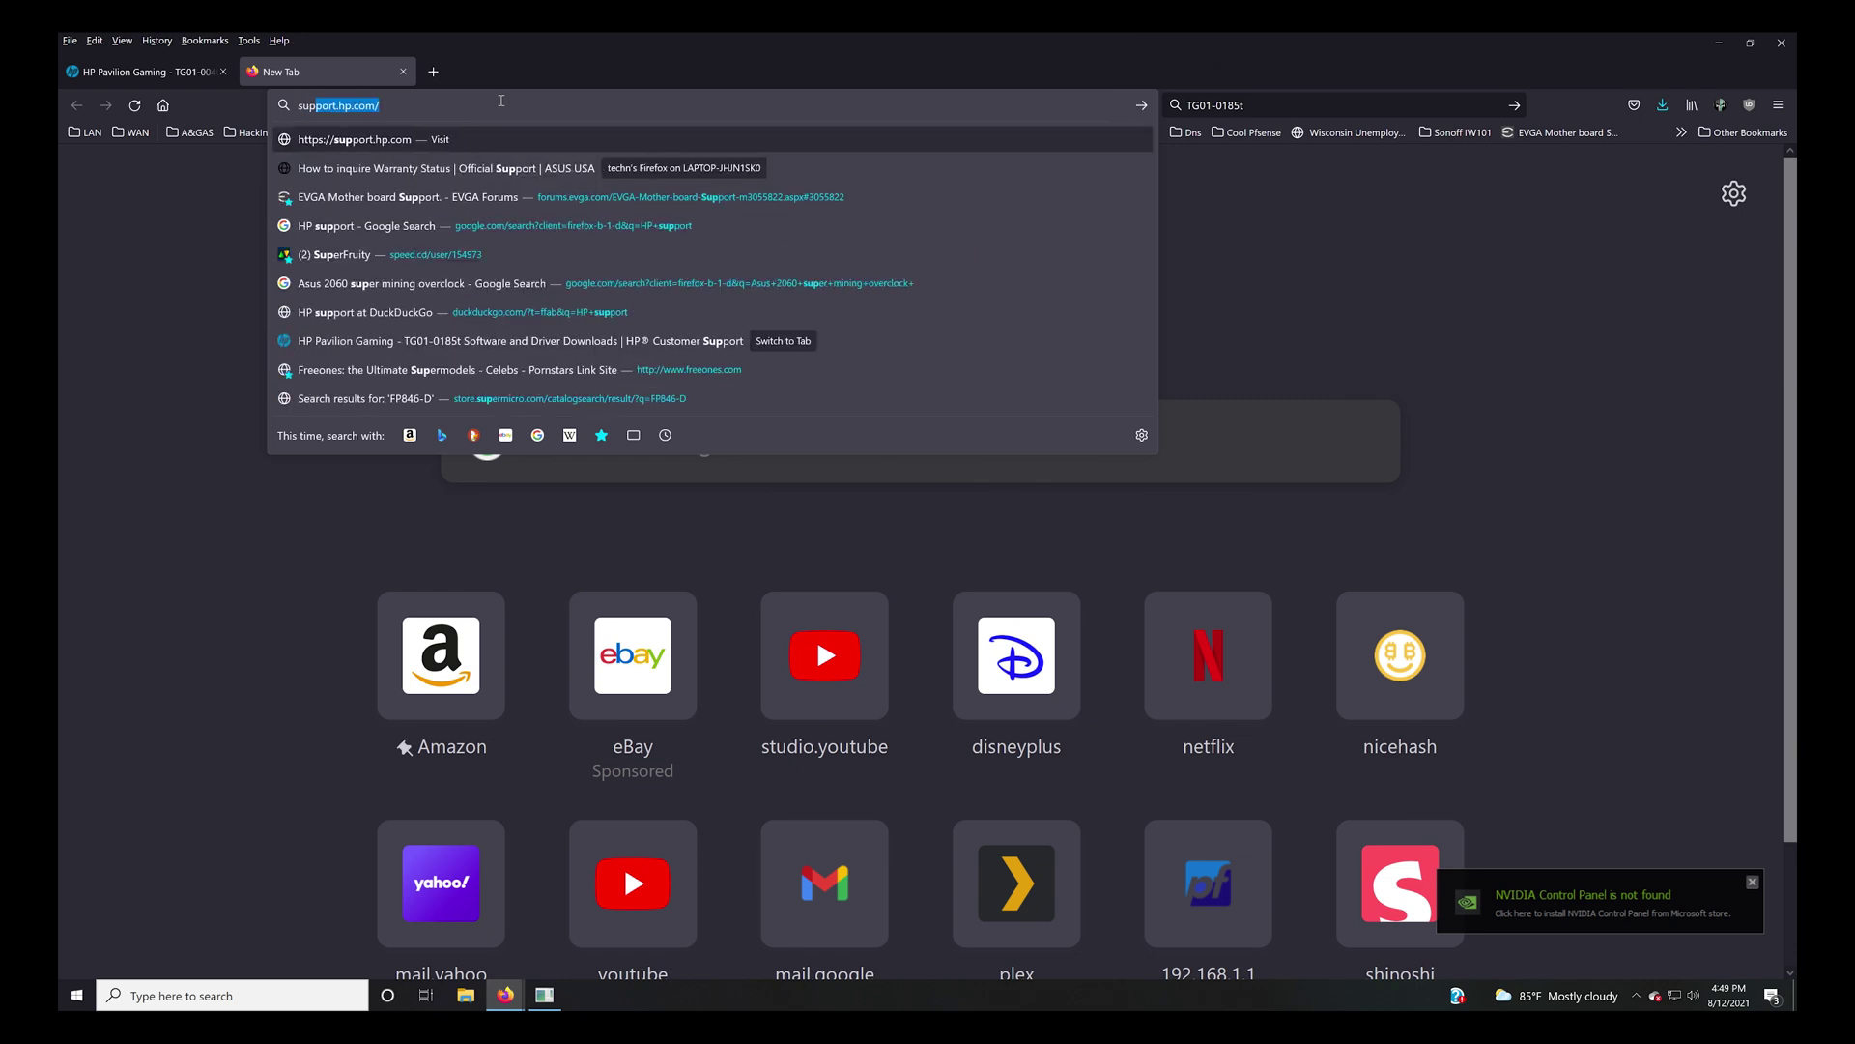
{"action": "type", "text": "port.hp."}
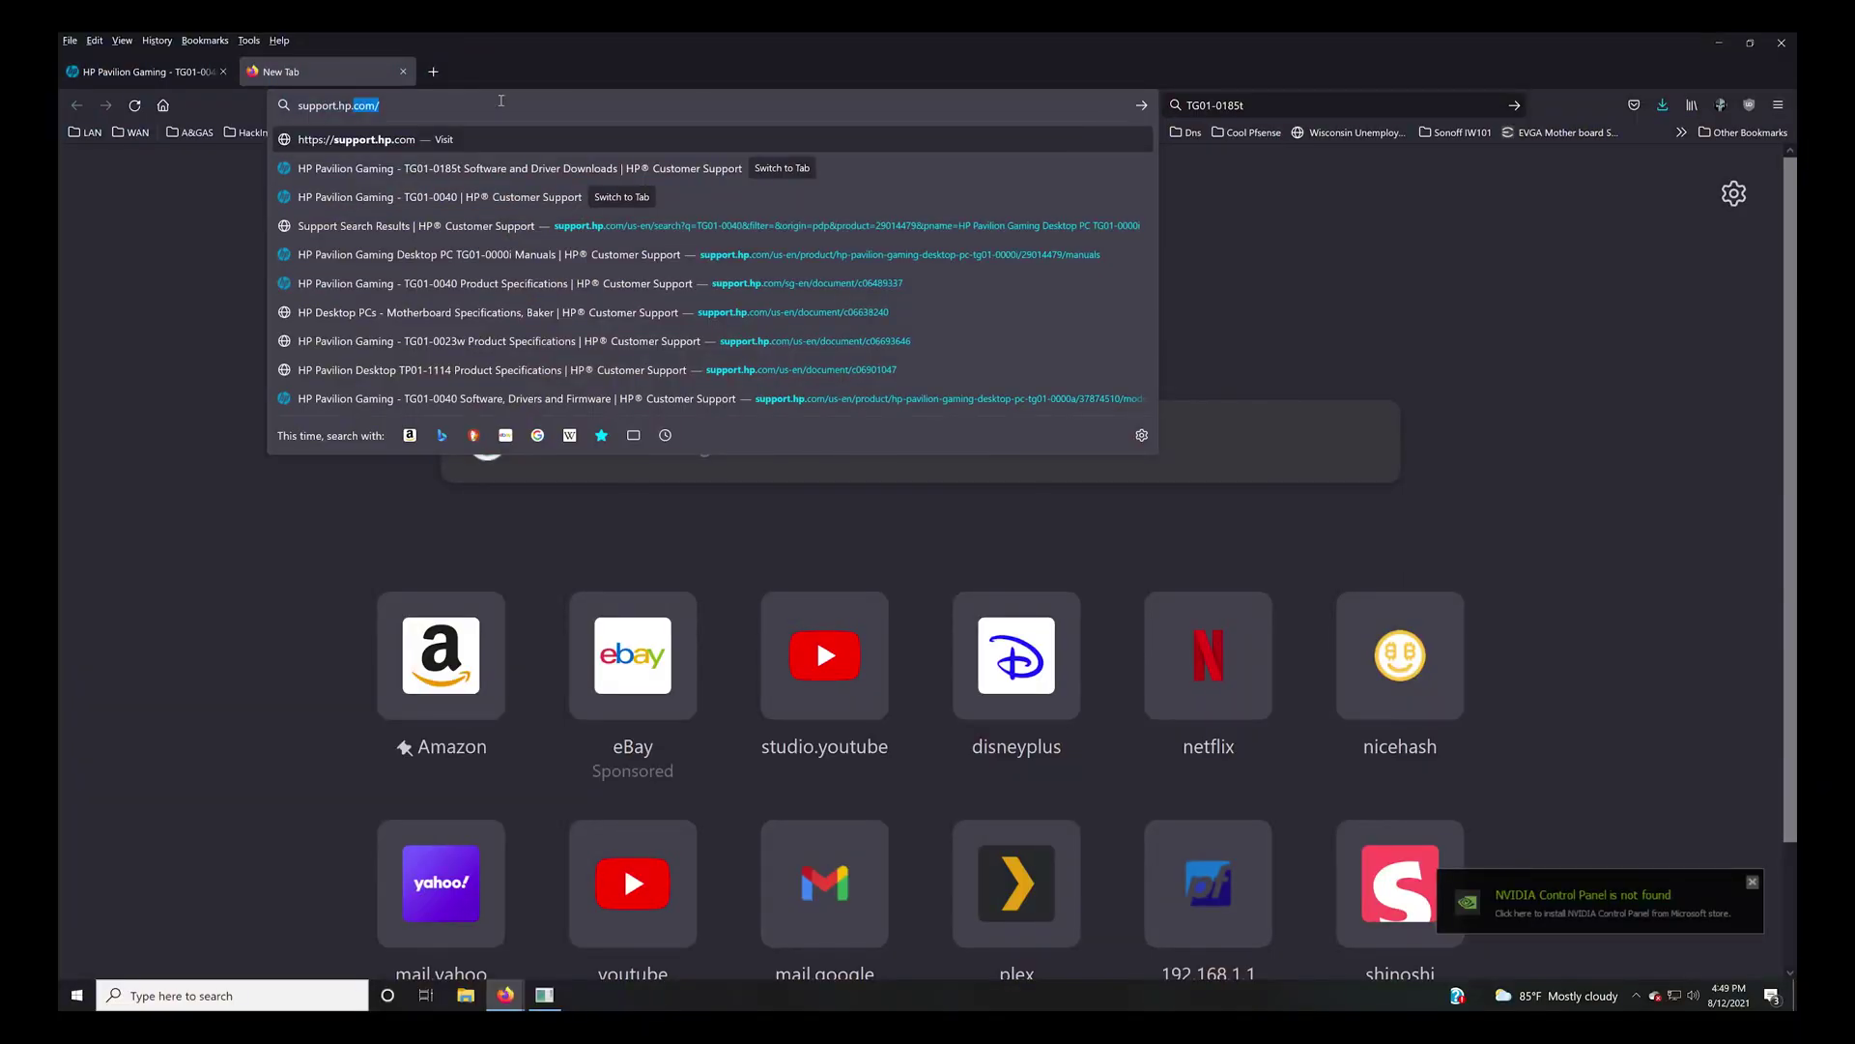
{"action": "type", "text": "com"}
{"action": "key", "text": "Return"}
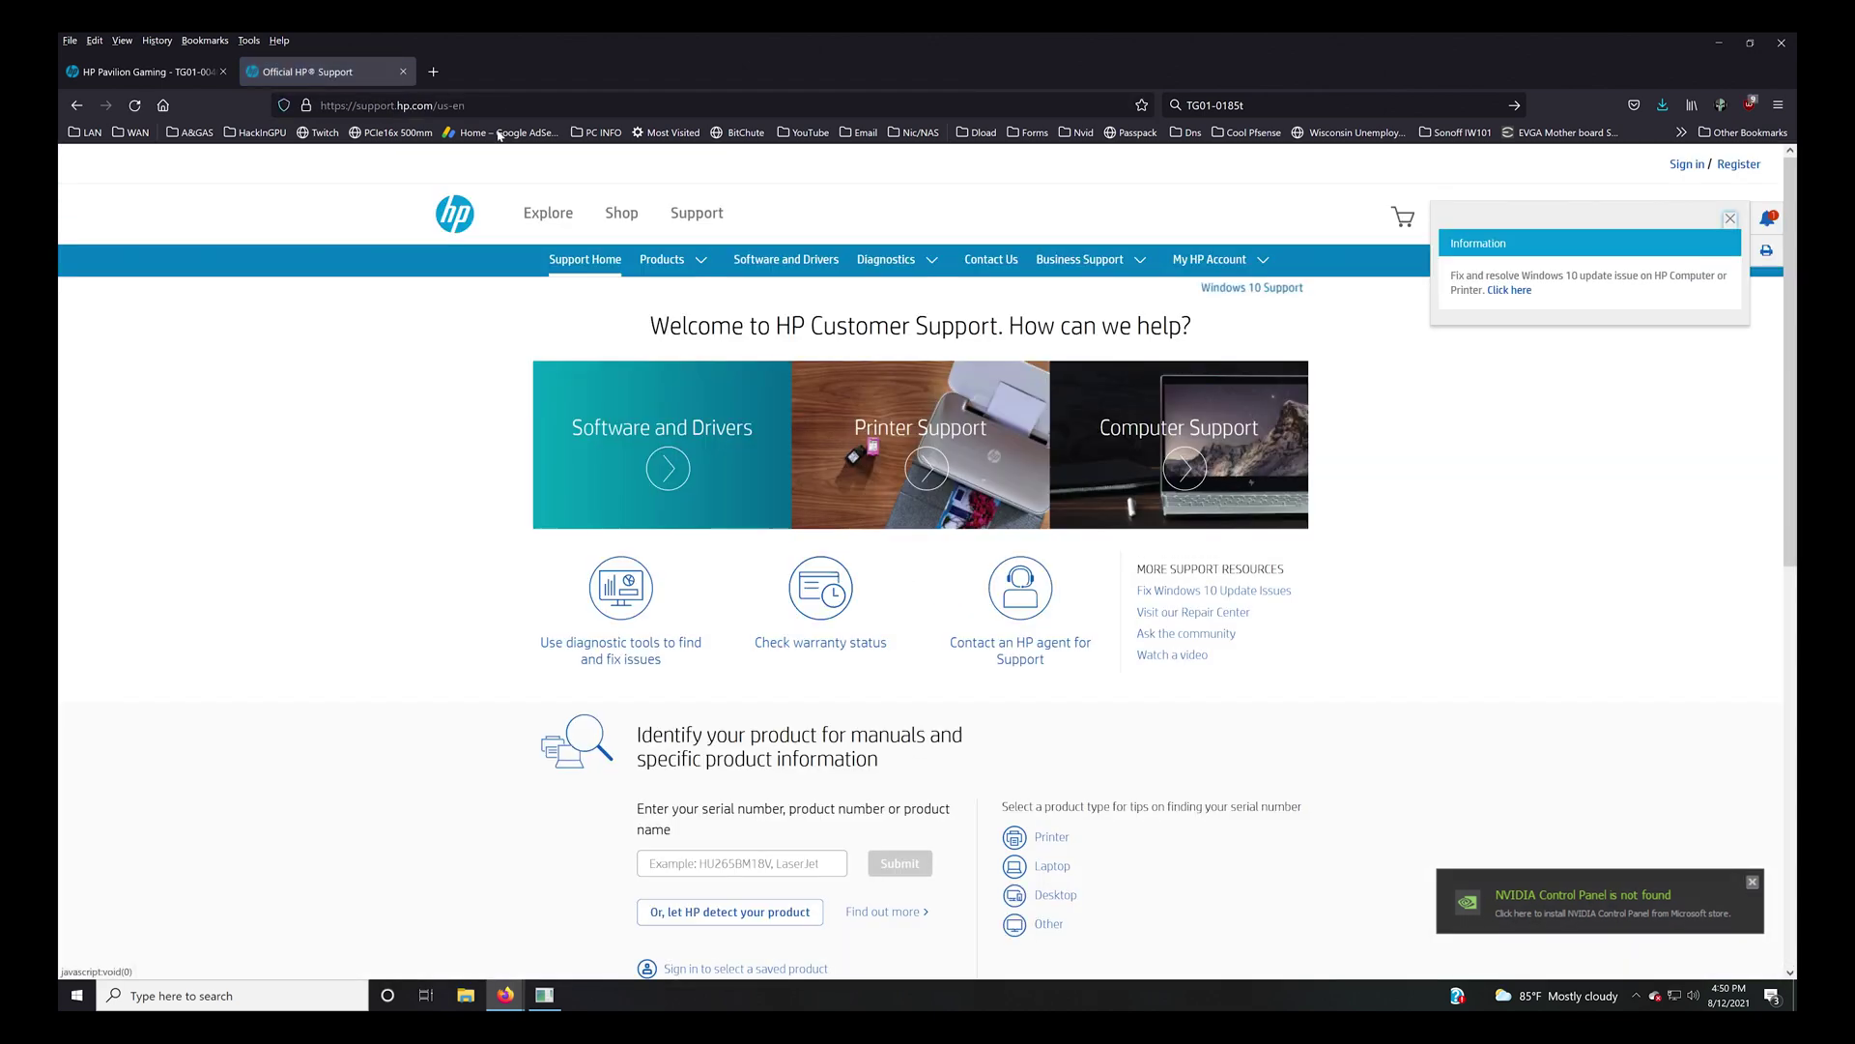
Search HP Customer Support for product number tg01-0040.
{"action": "scroll", "coordinate": [734, 578], "scroll_direction": "down", "scroll_amount": 1}
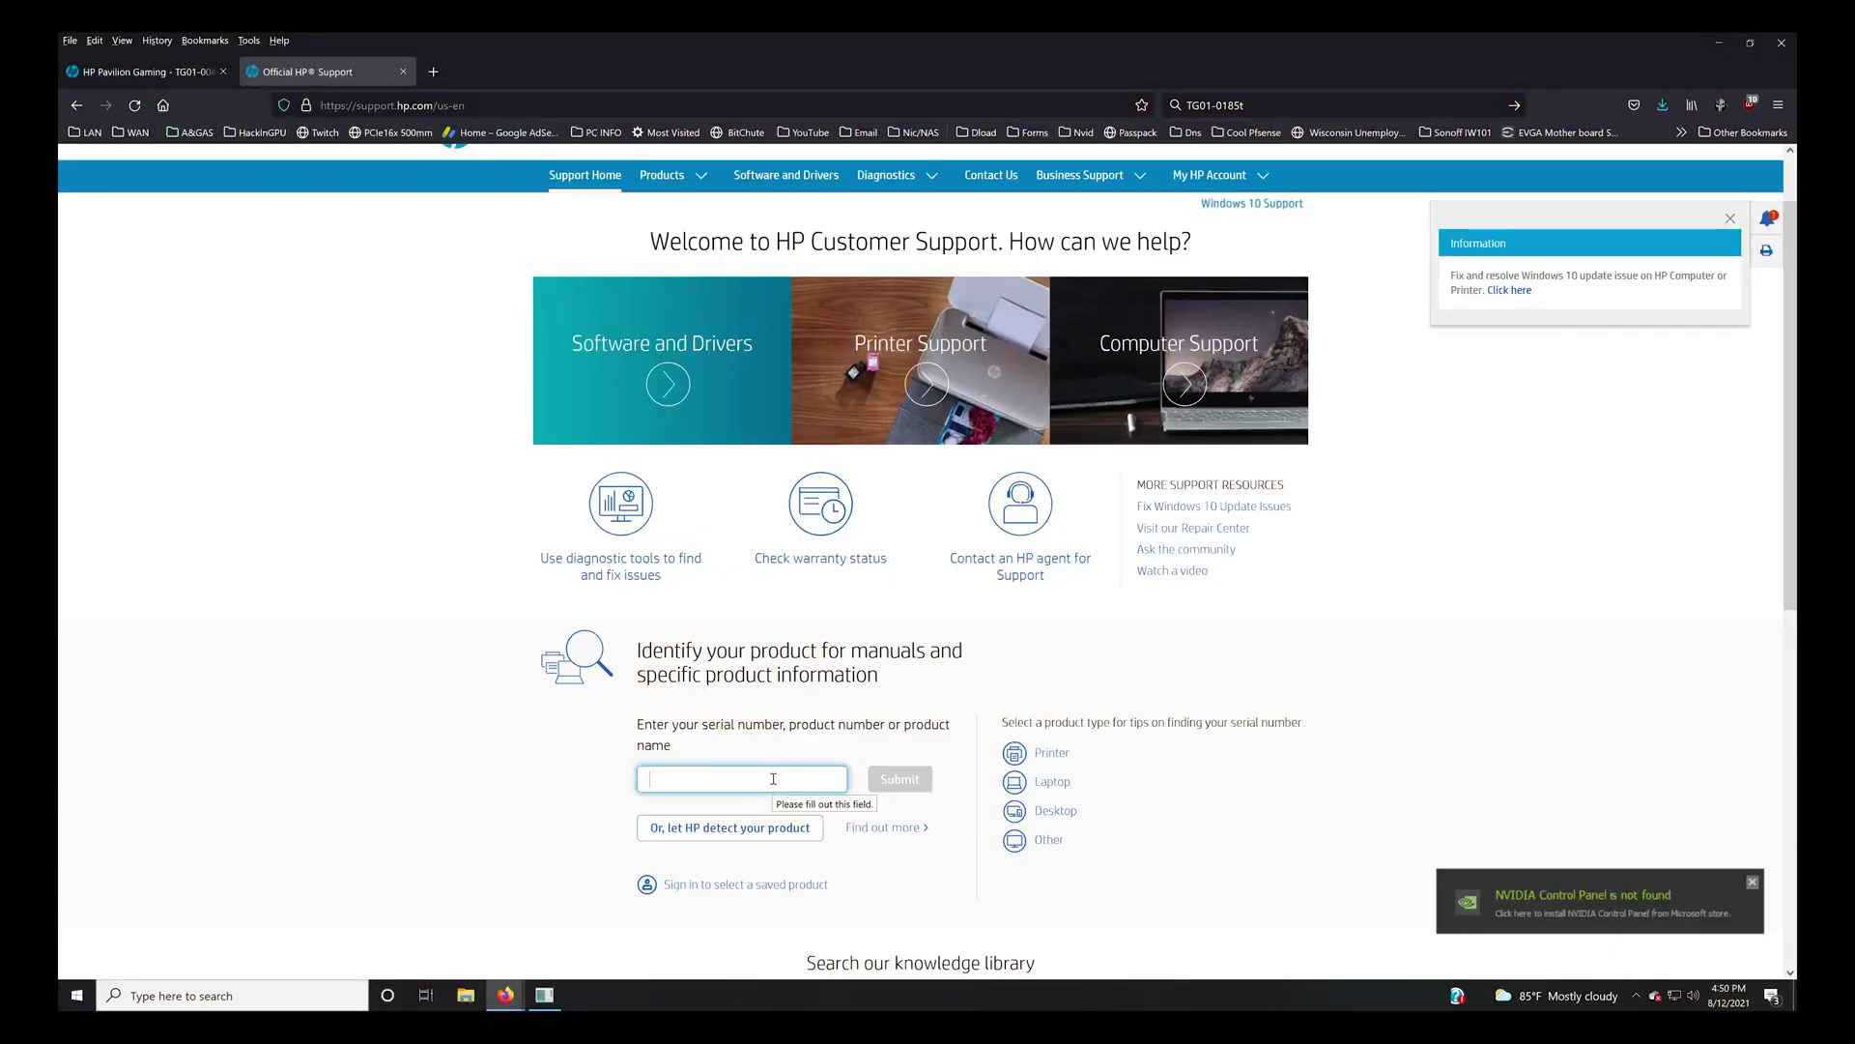
{"action": "type", "text": "tg01"}
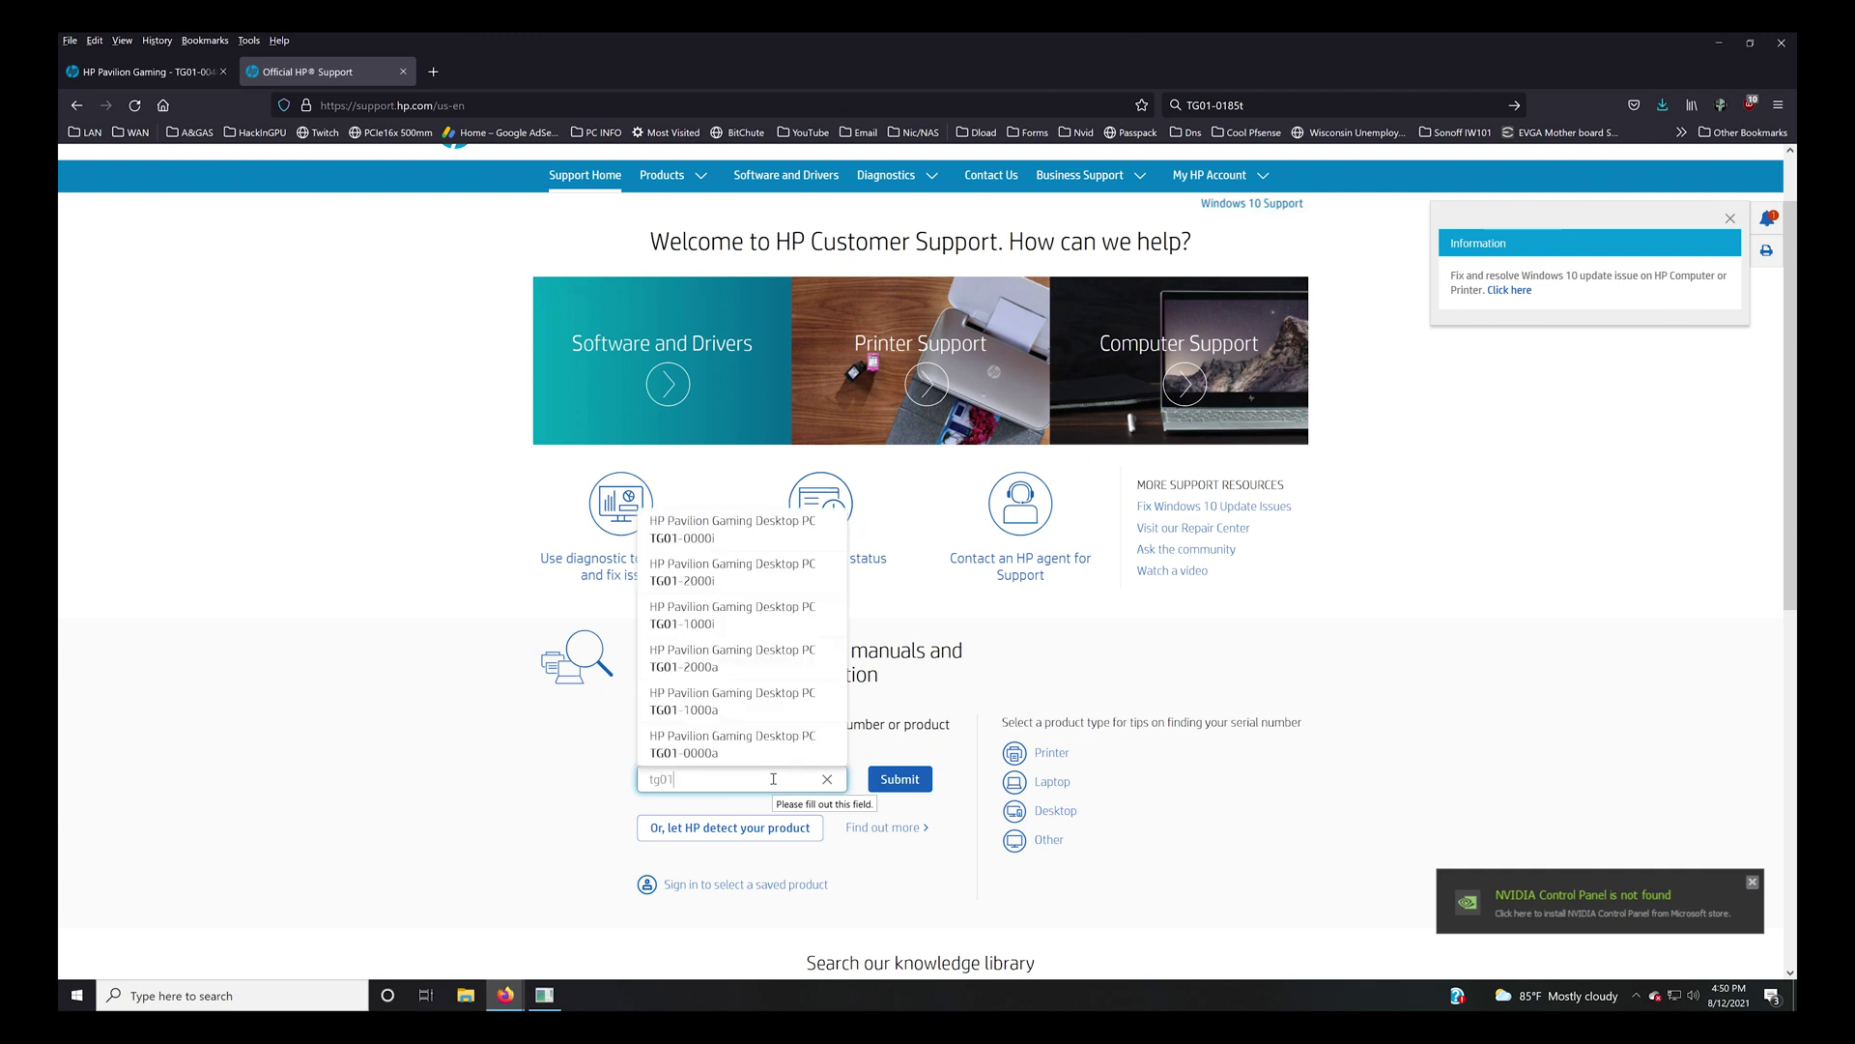
{"action": "type", "text": "-0040"}
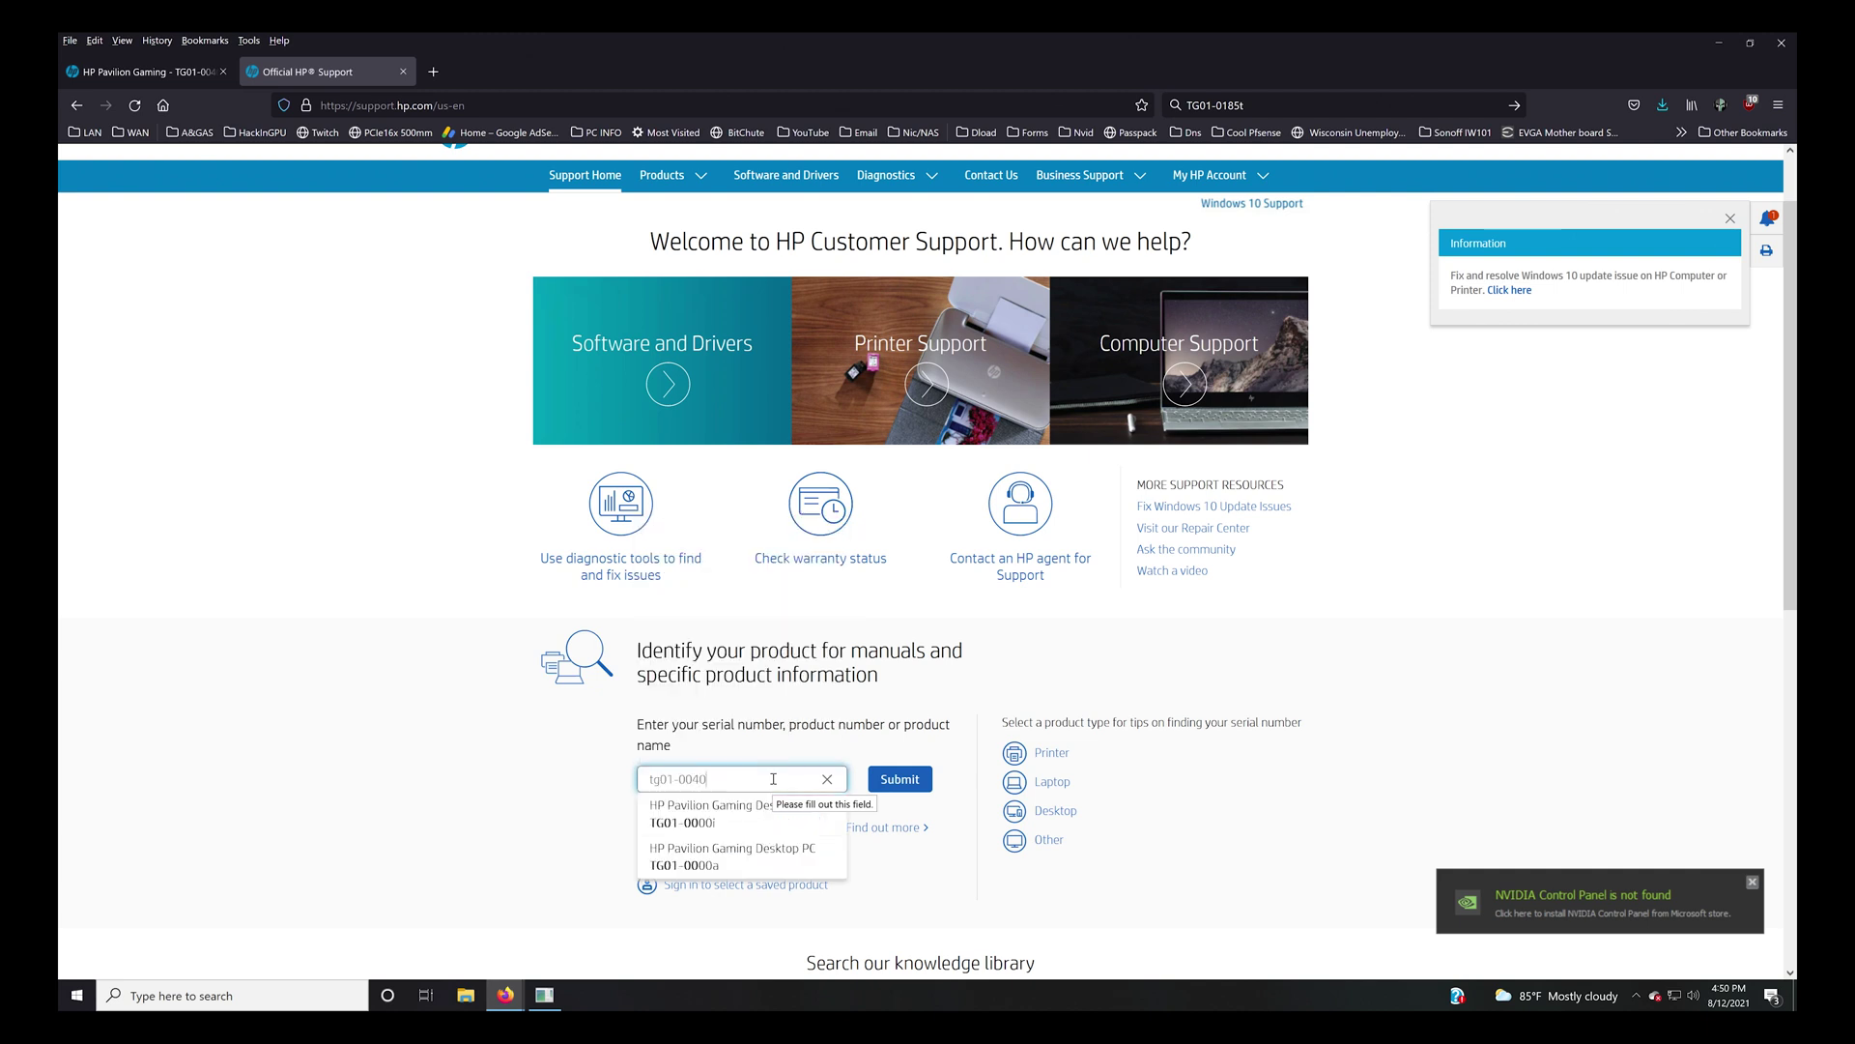
{"action": "key", "text": "Return"}
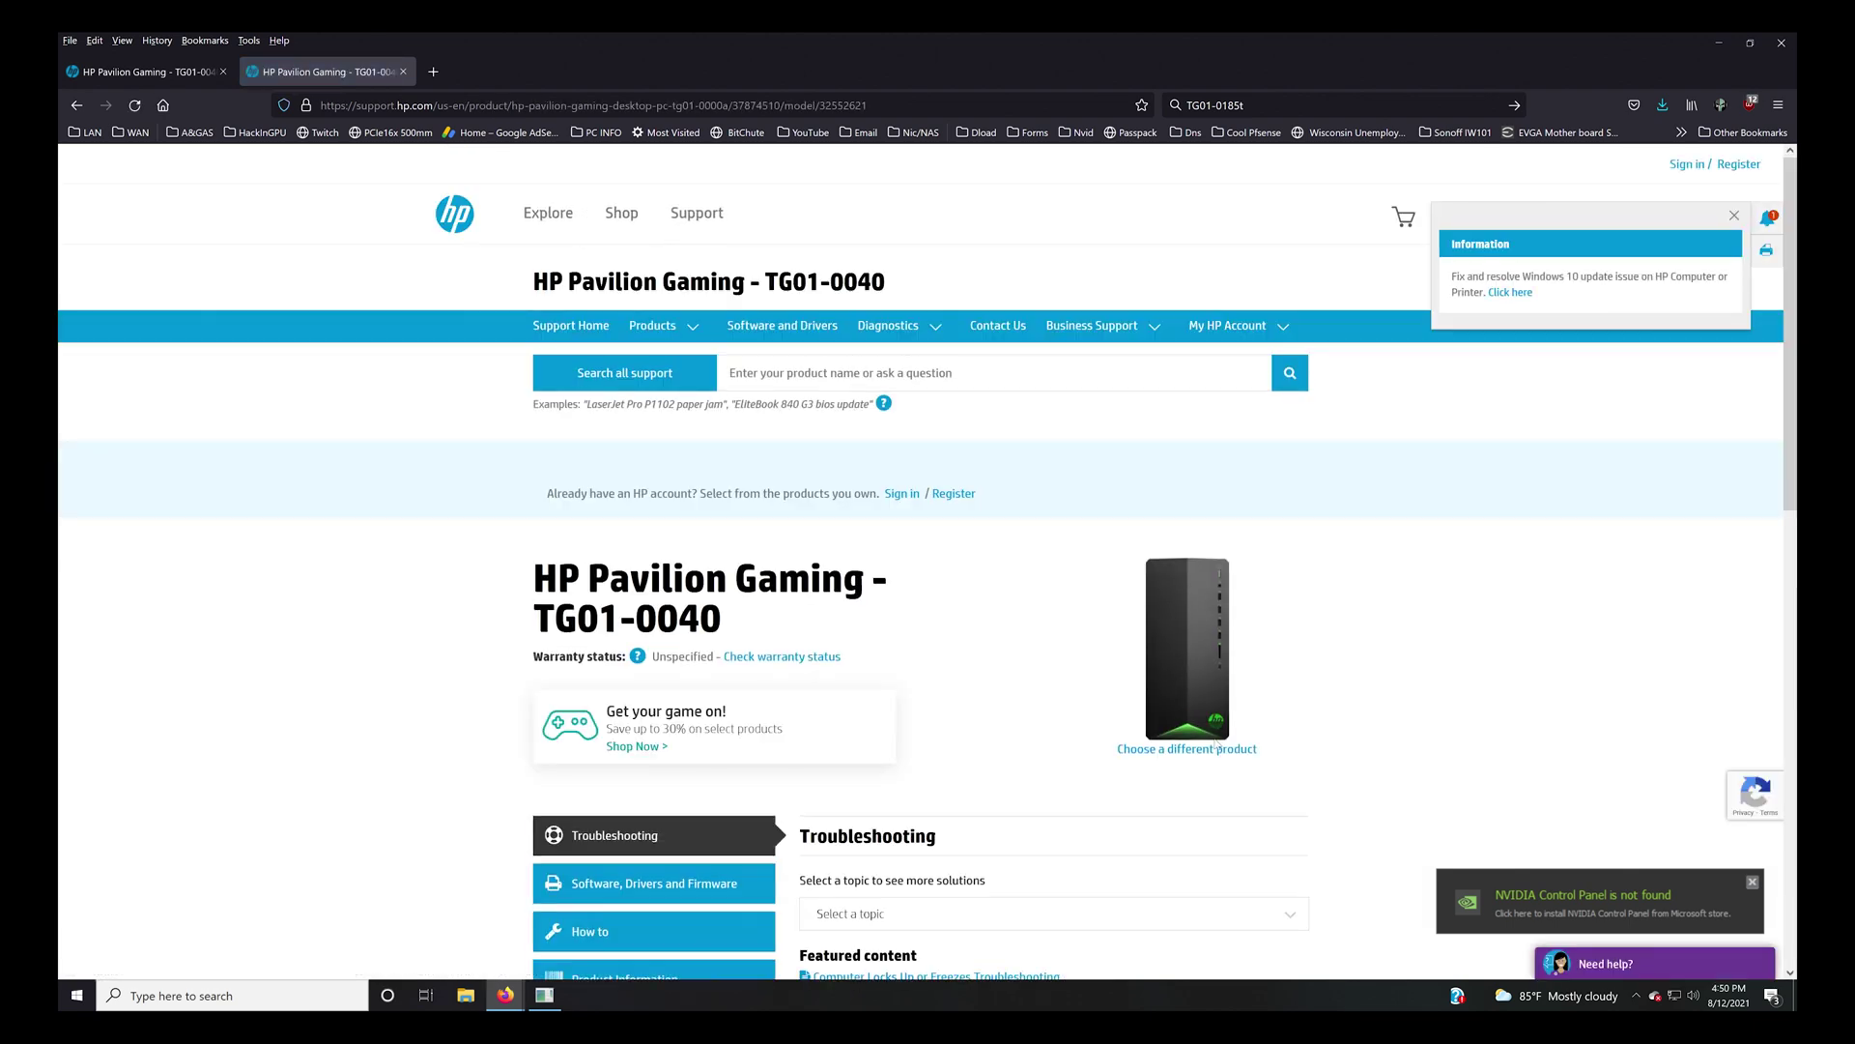
Open the Software, Drivers and Firmware downloads for the HP Pavilion Gaming TG01-0040.
{"action": "scroll", "coordinate": [698, 589], "scroll_direction": "down", "scroll_amount": 1}
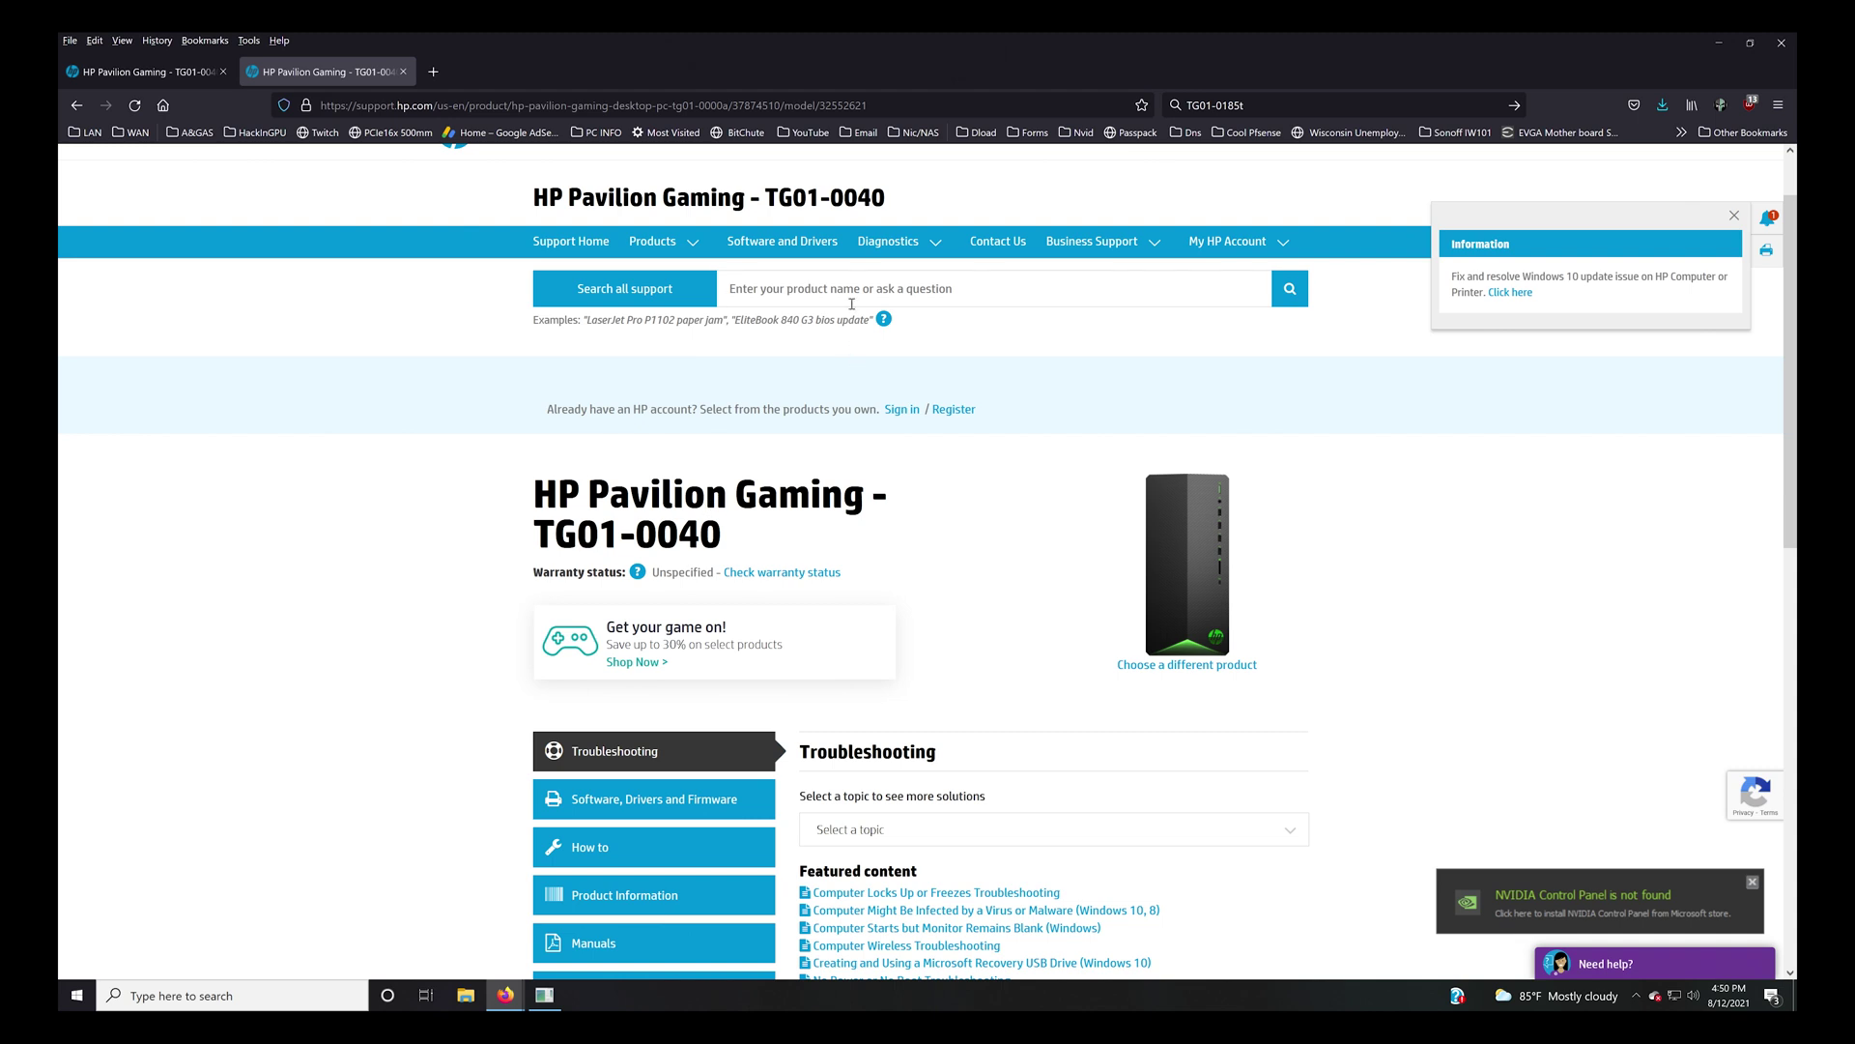
{"action": "left_click", "coordinate": [850, 293]}
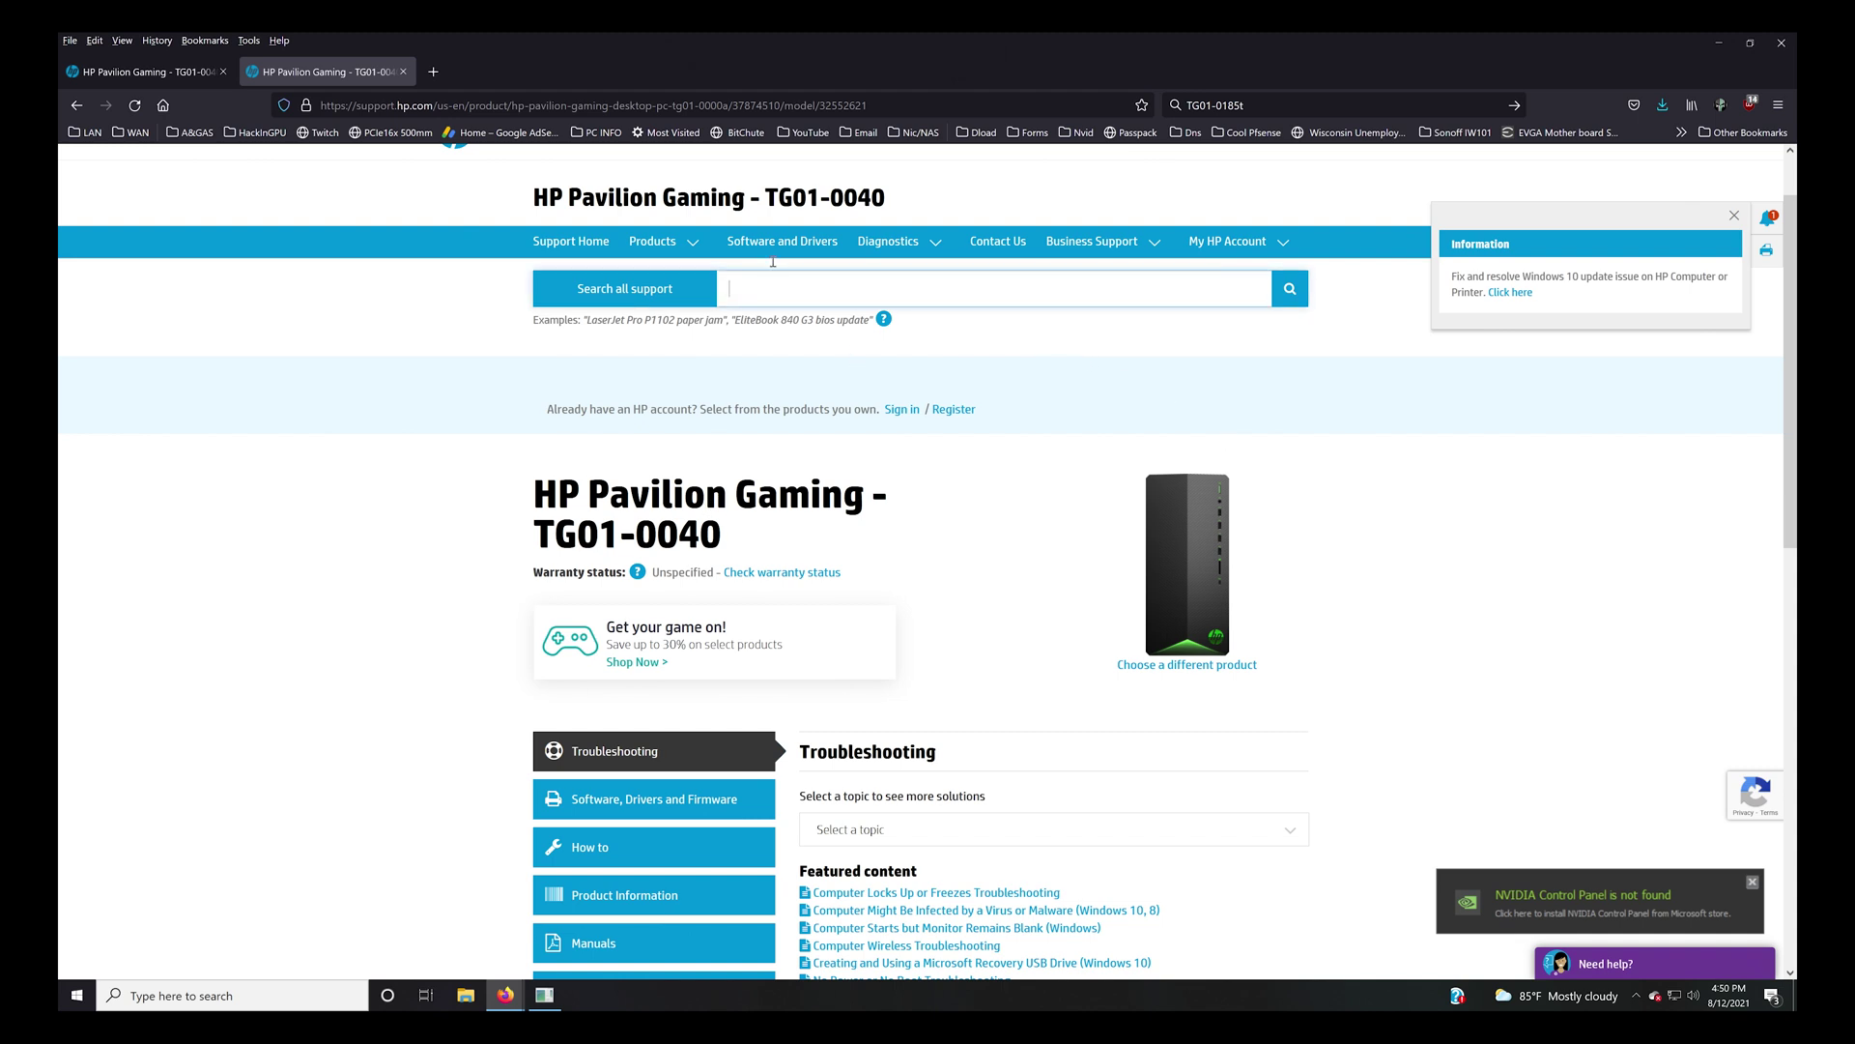
{"action": "scroll", "coordinate": [1119, 583], "scroll_direction": "down", "scroll_amount": 3}
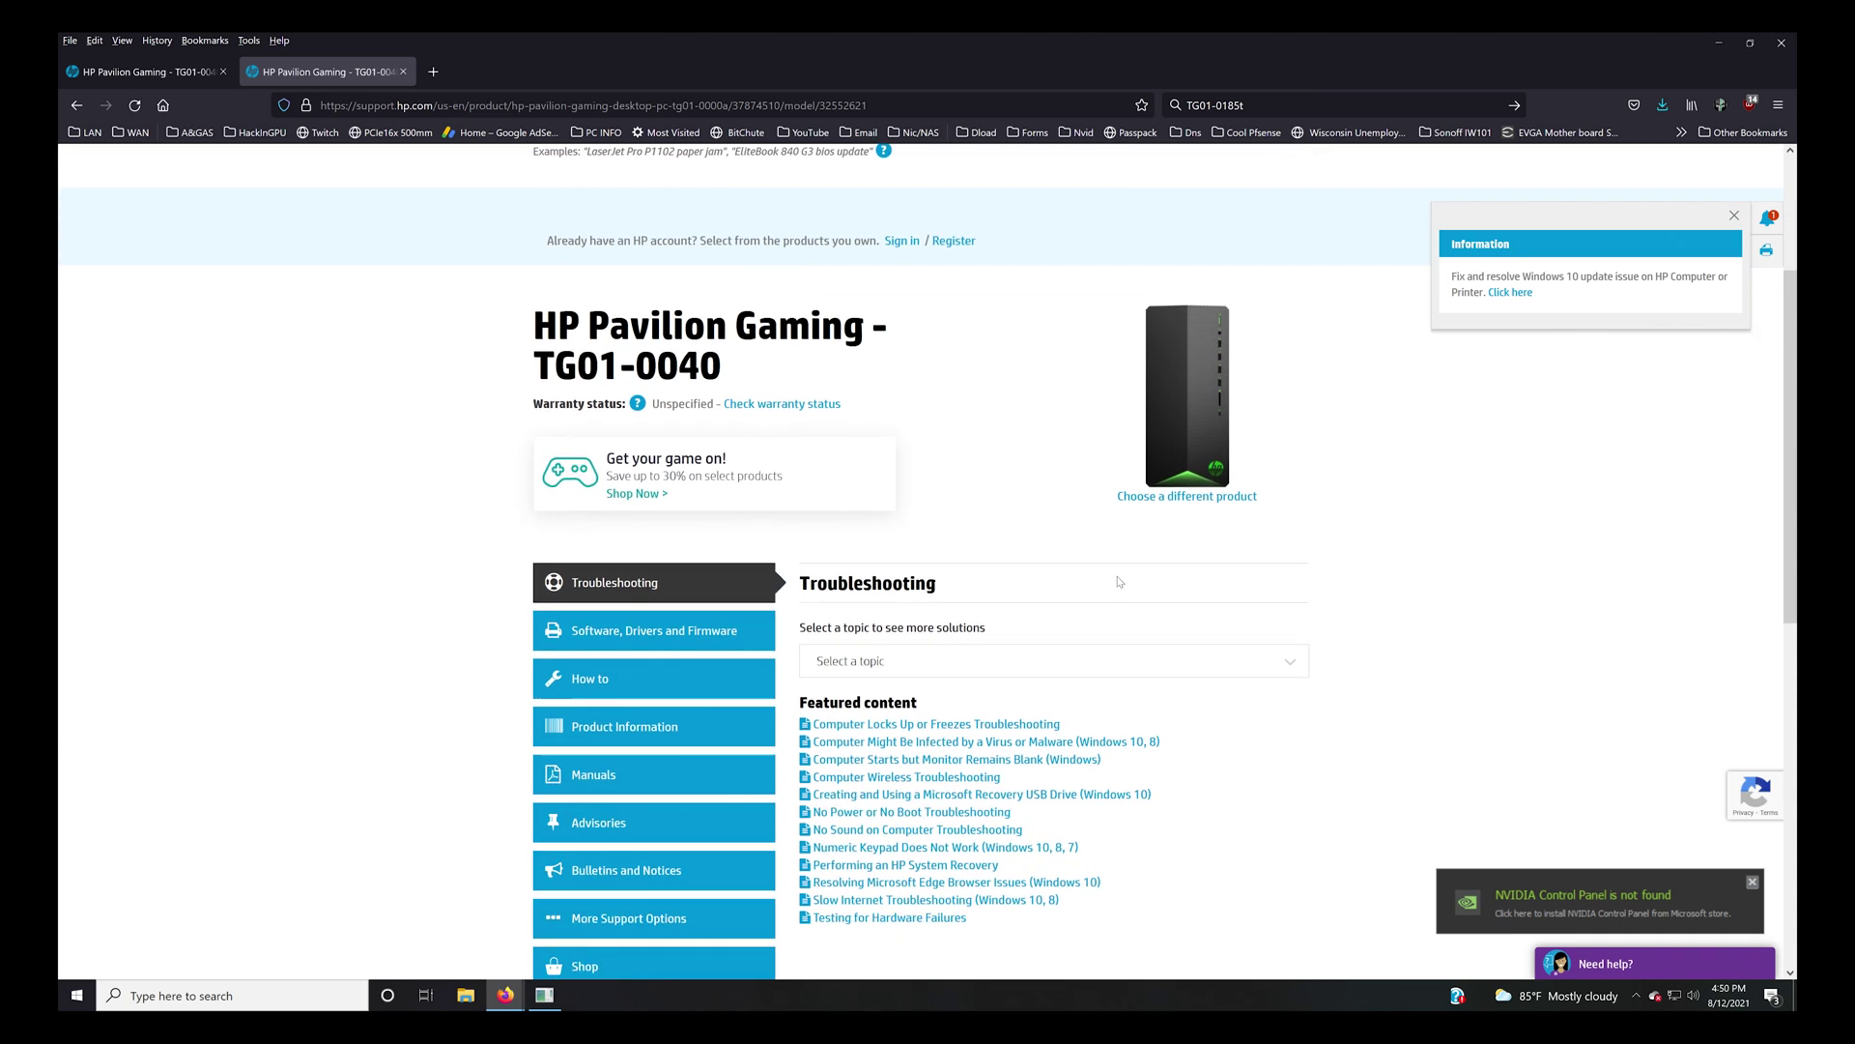
{"action": "left_click", "coordinate": [597, 546]}
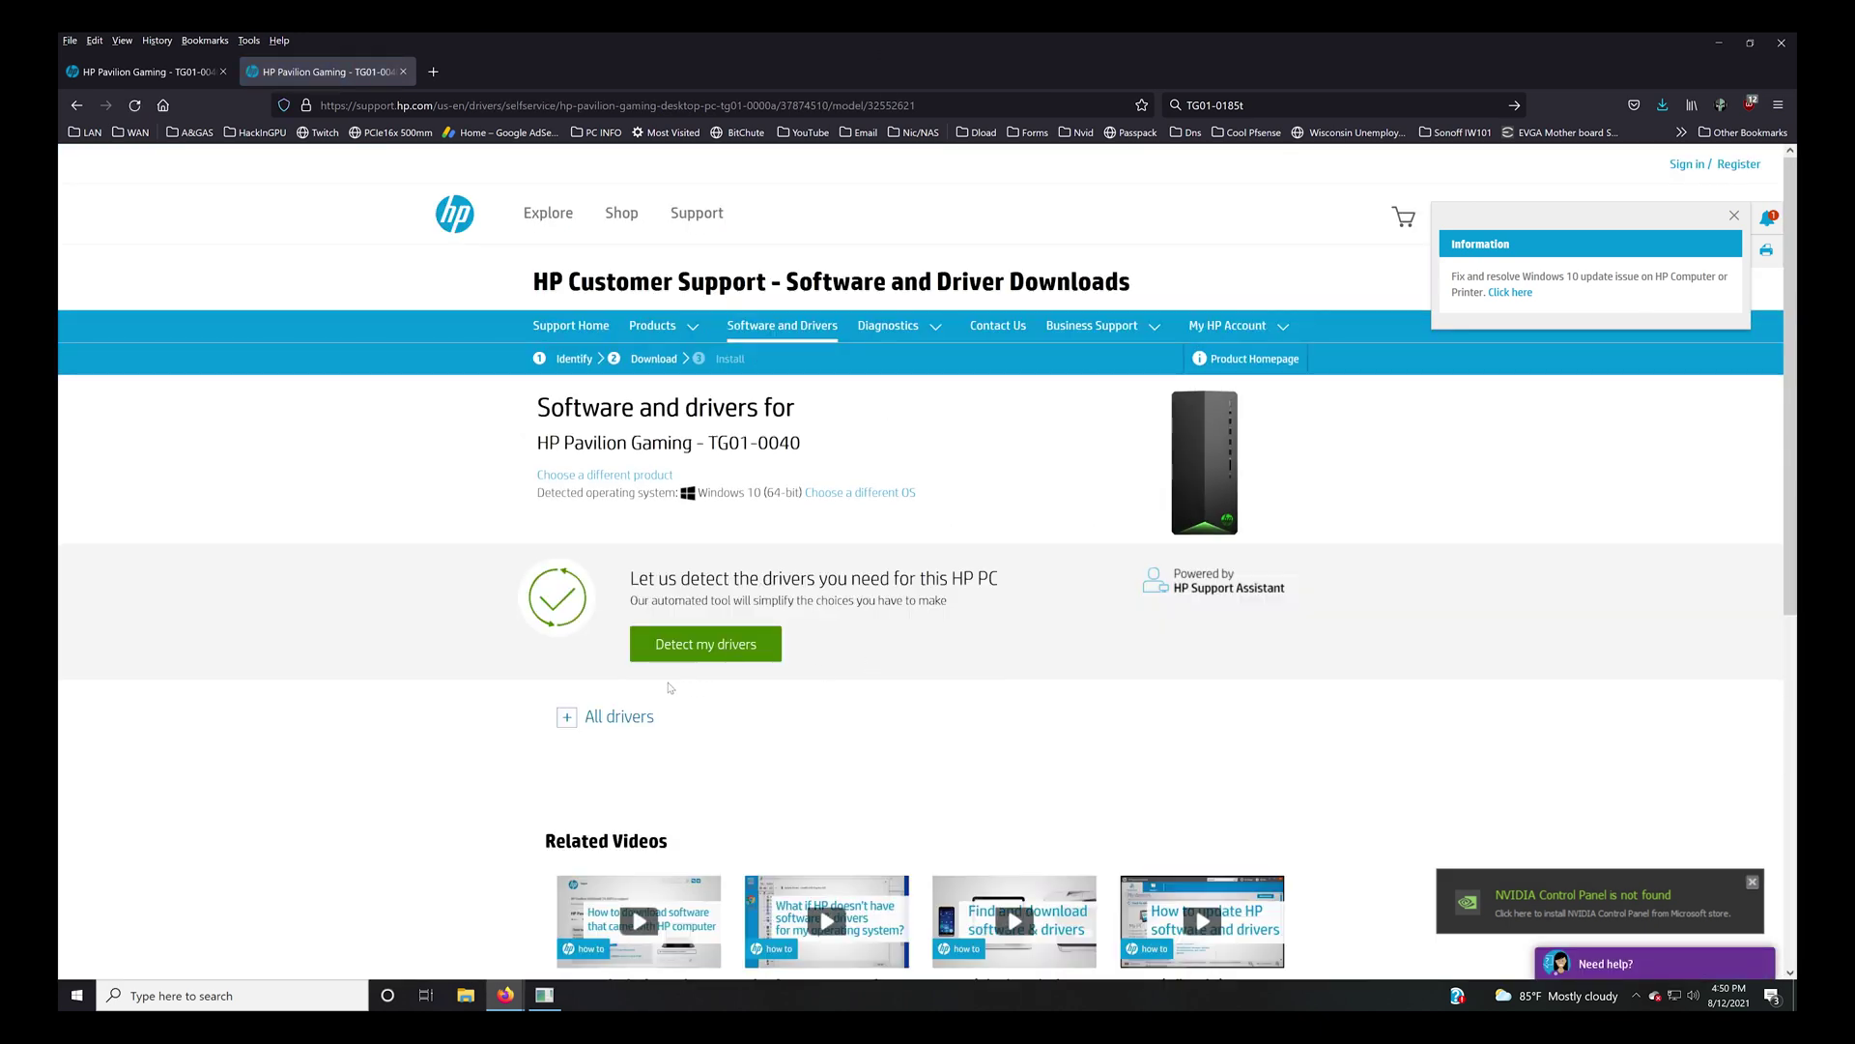
Expand All drivers and BIOS, then download the F.23 BIOS update manually, skipping the assistant.
{"action": "left_click", "coordinate": [569, 721]}
{"action": "scroll", "coordinate": [713, 715], "scroll_direction": "down", "scroll_amount": 2}
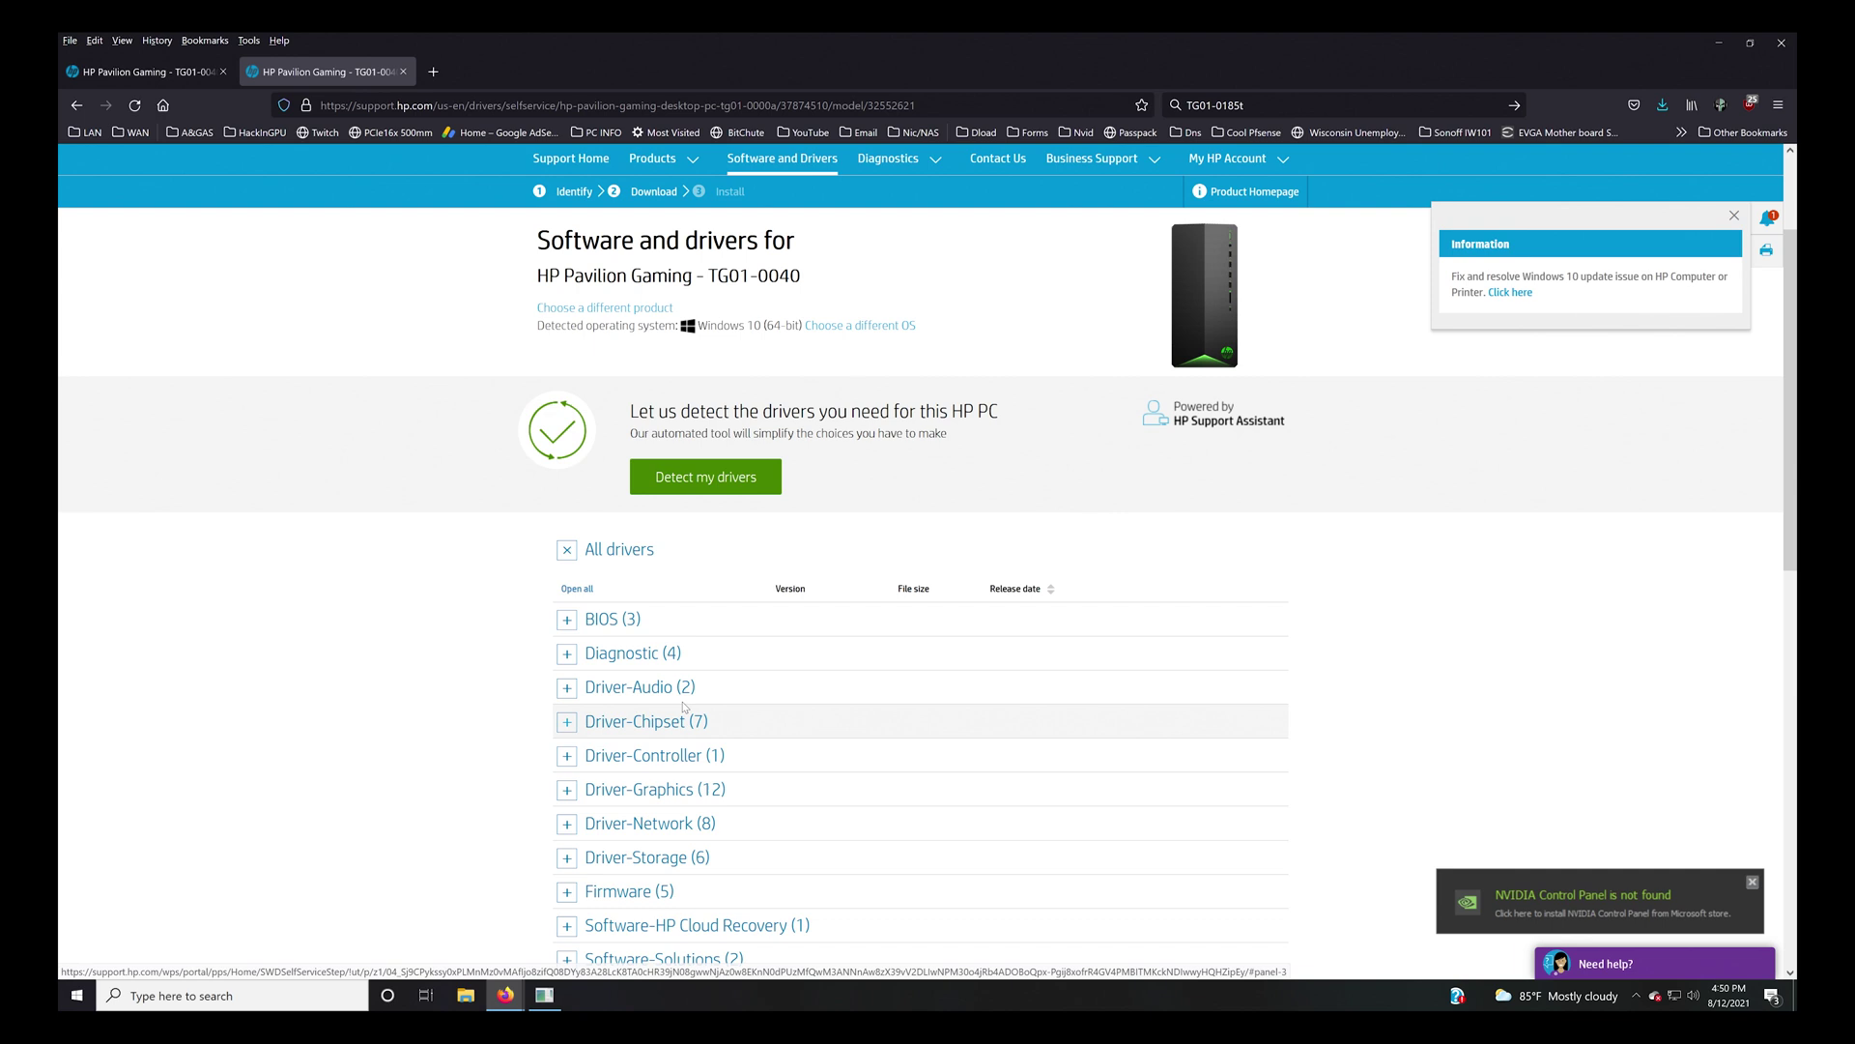
{"action": "left_click", "coordinate": [676, 619]}
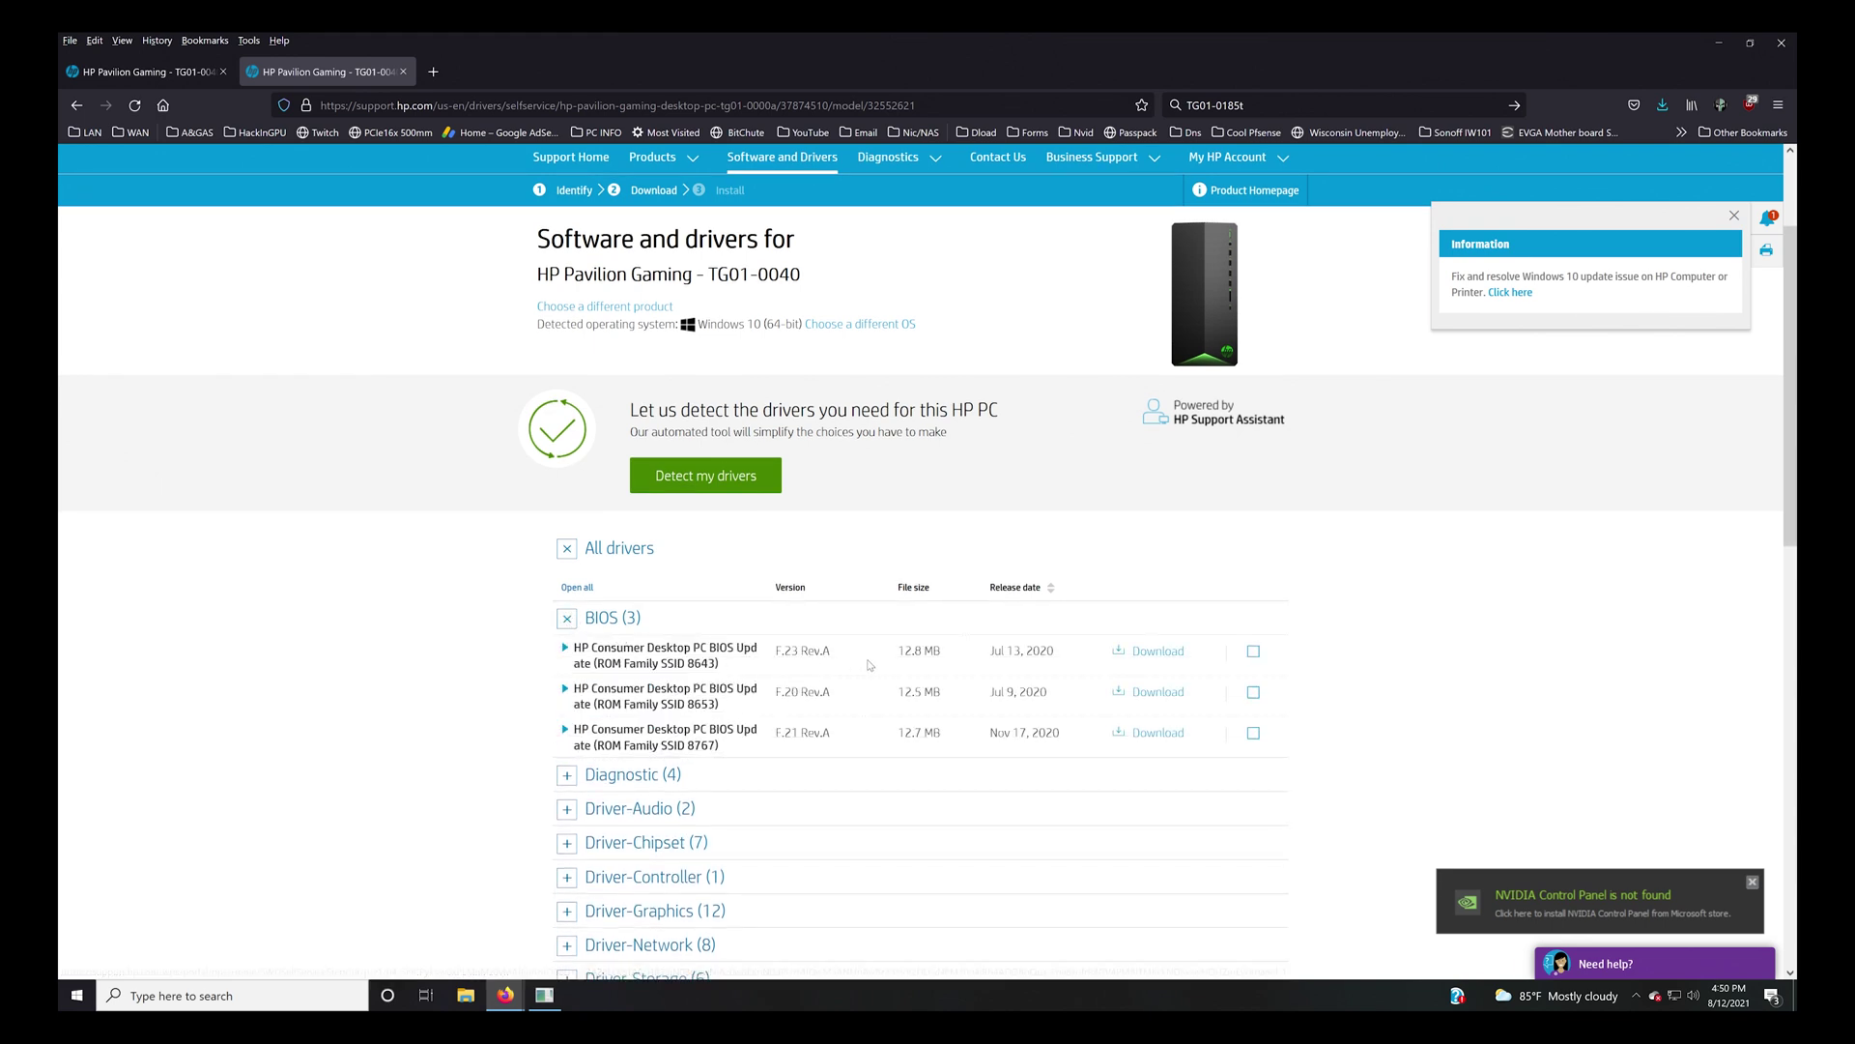
{"action": "scroll", "coordinate": [677, 647], "scroll_direction": "down", "scroll_amount": 1}
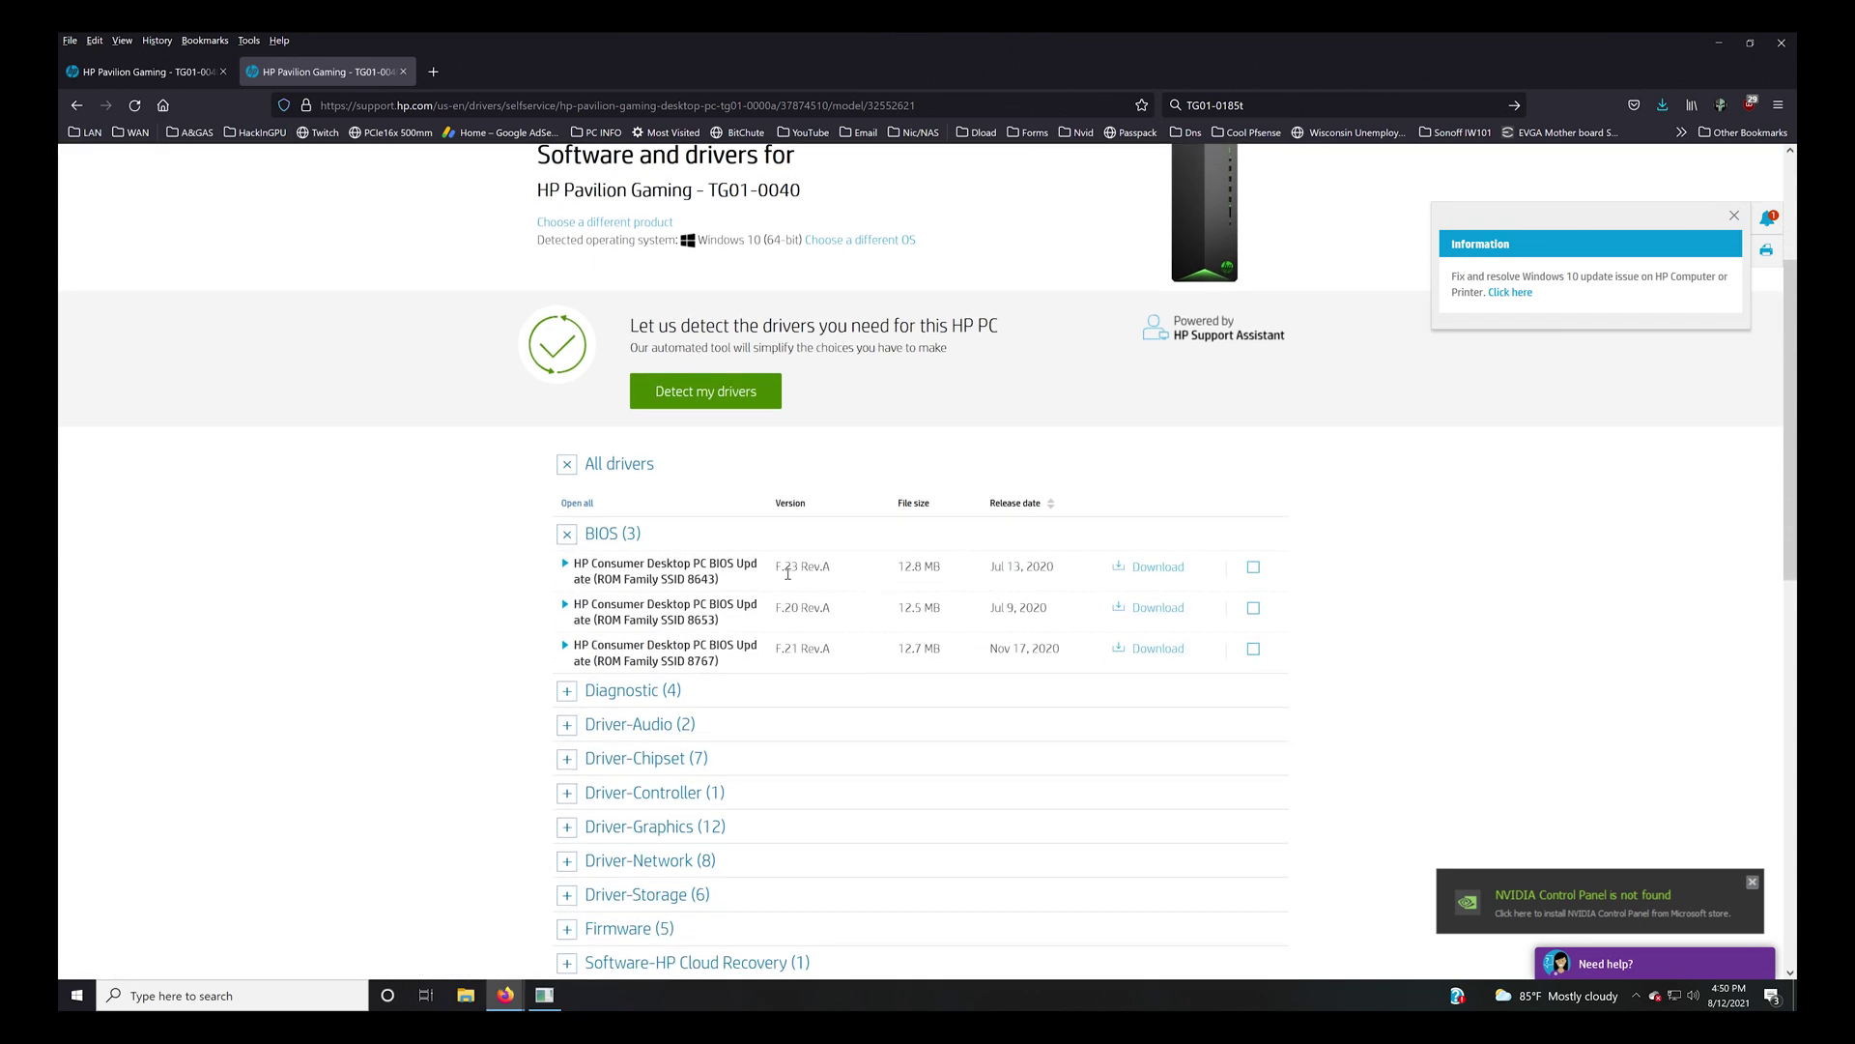
{"action": "left_click_drag", "start_coordinate": [777, 568], "coordinate": [837, 570]}
{"action": "left_click", "coordinate": [1166, 568]}
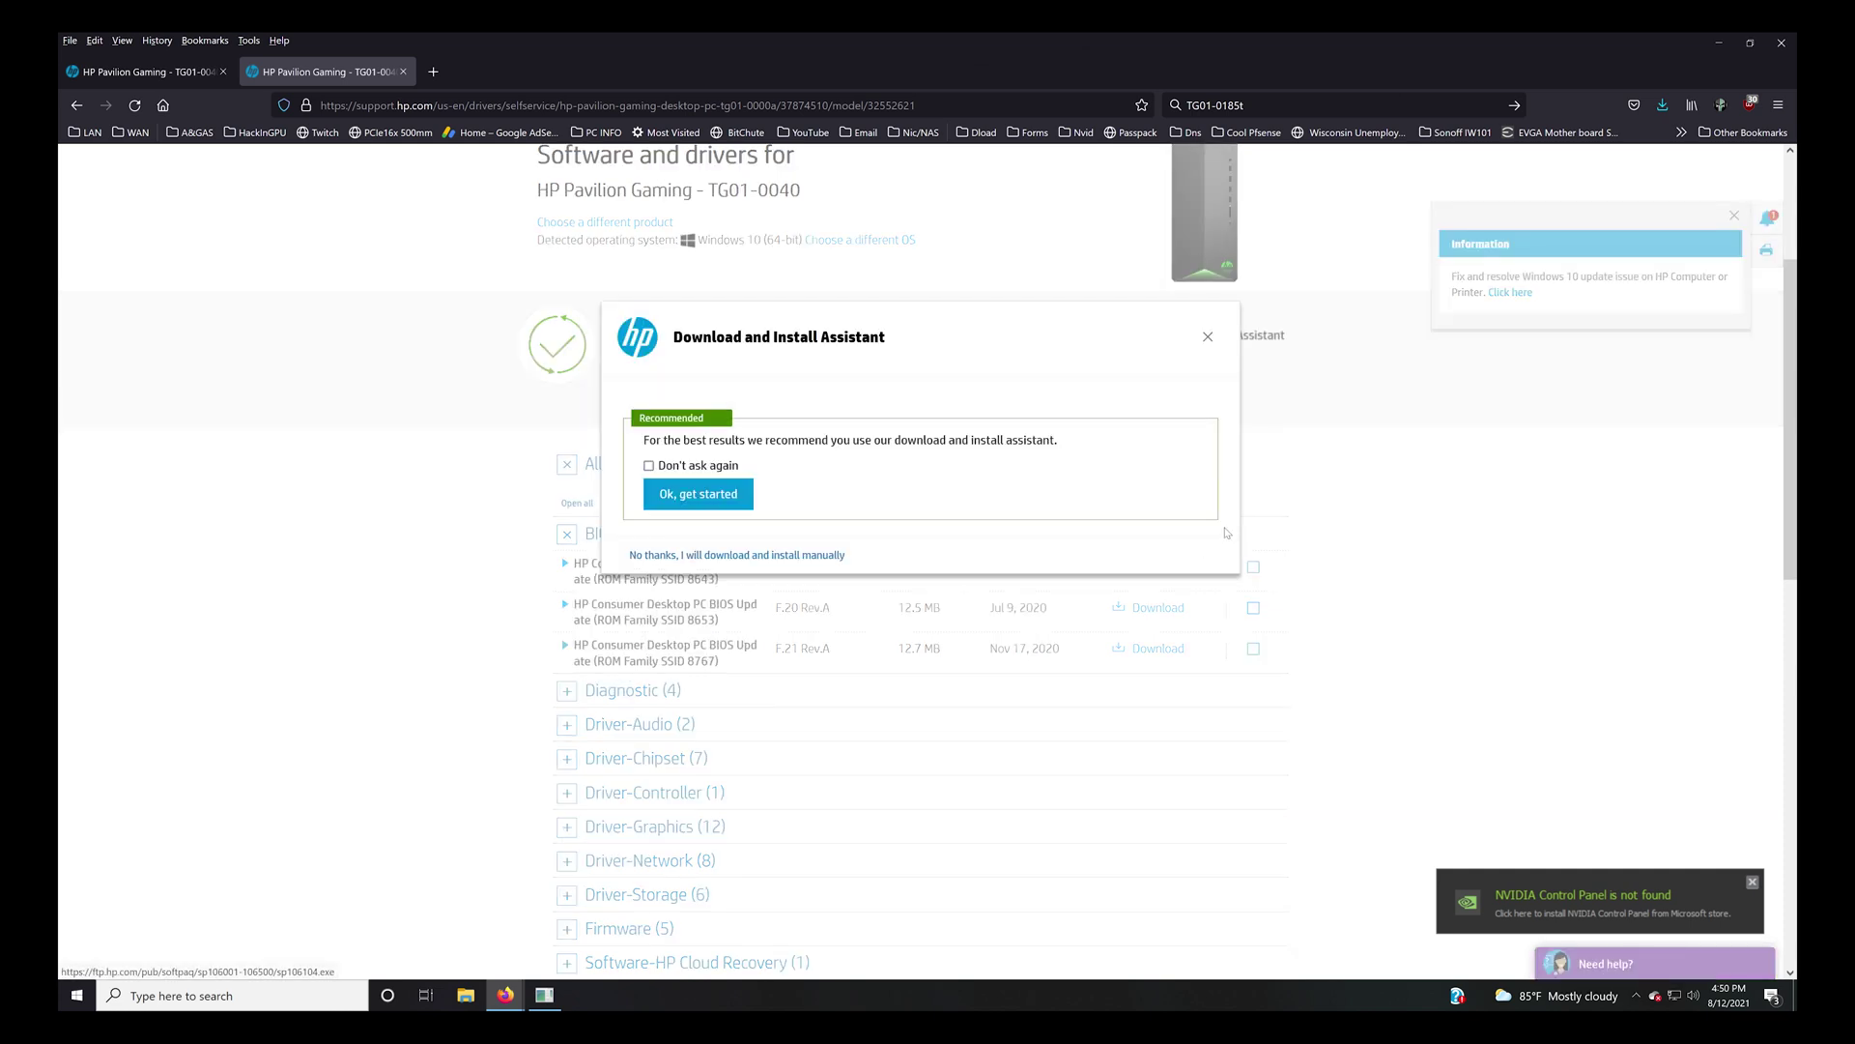
{"action": "left_click", "coordinate": [755, 557]}
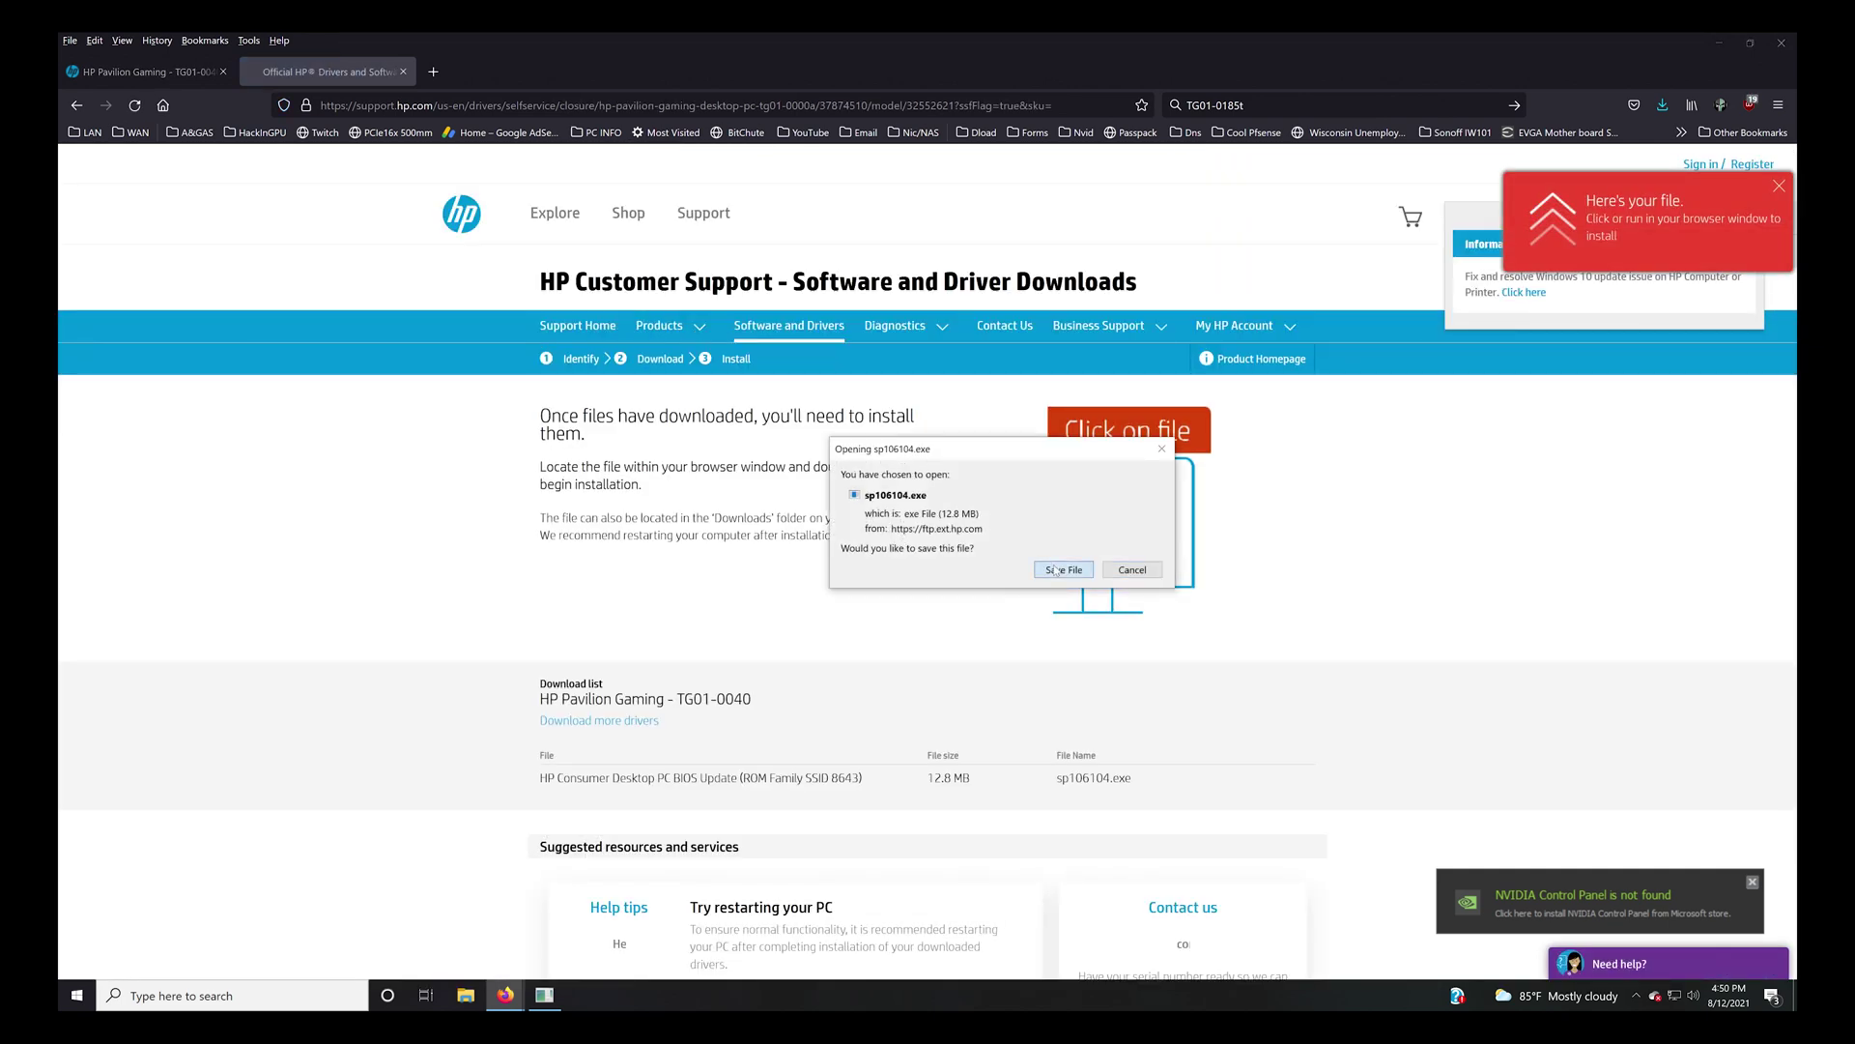
Save sp106104.exe, run sp106104(1) from ESD-USB (D:), and approve the UAC prompt.
{"action": "left_click", "coordinate": [1062, 571]}
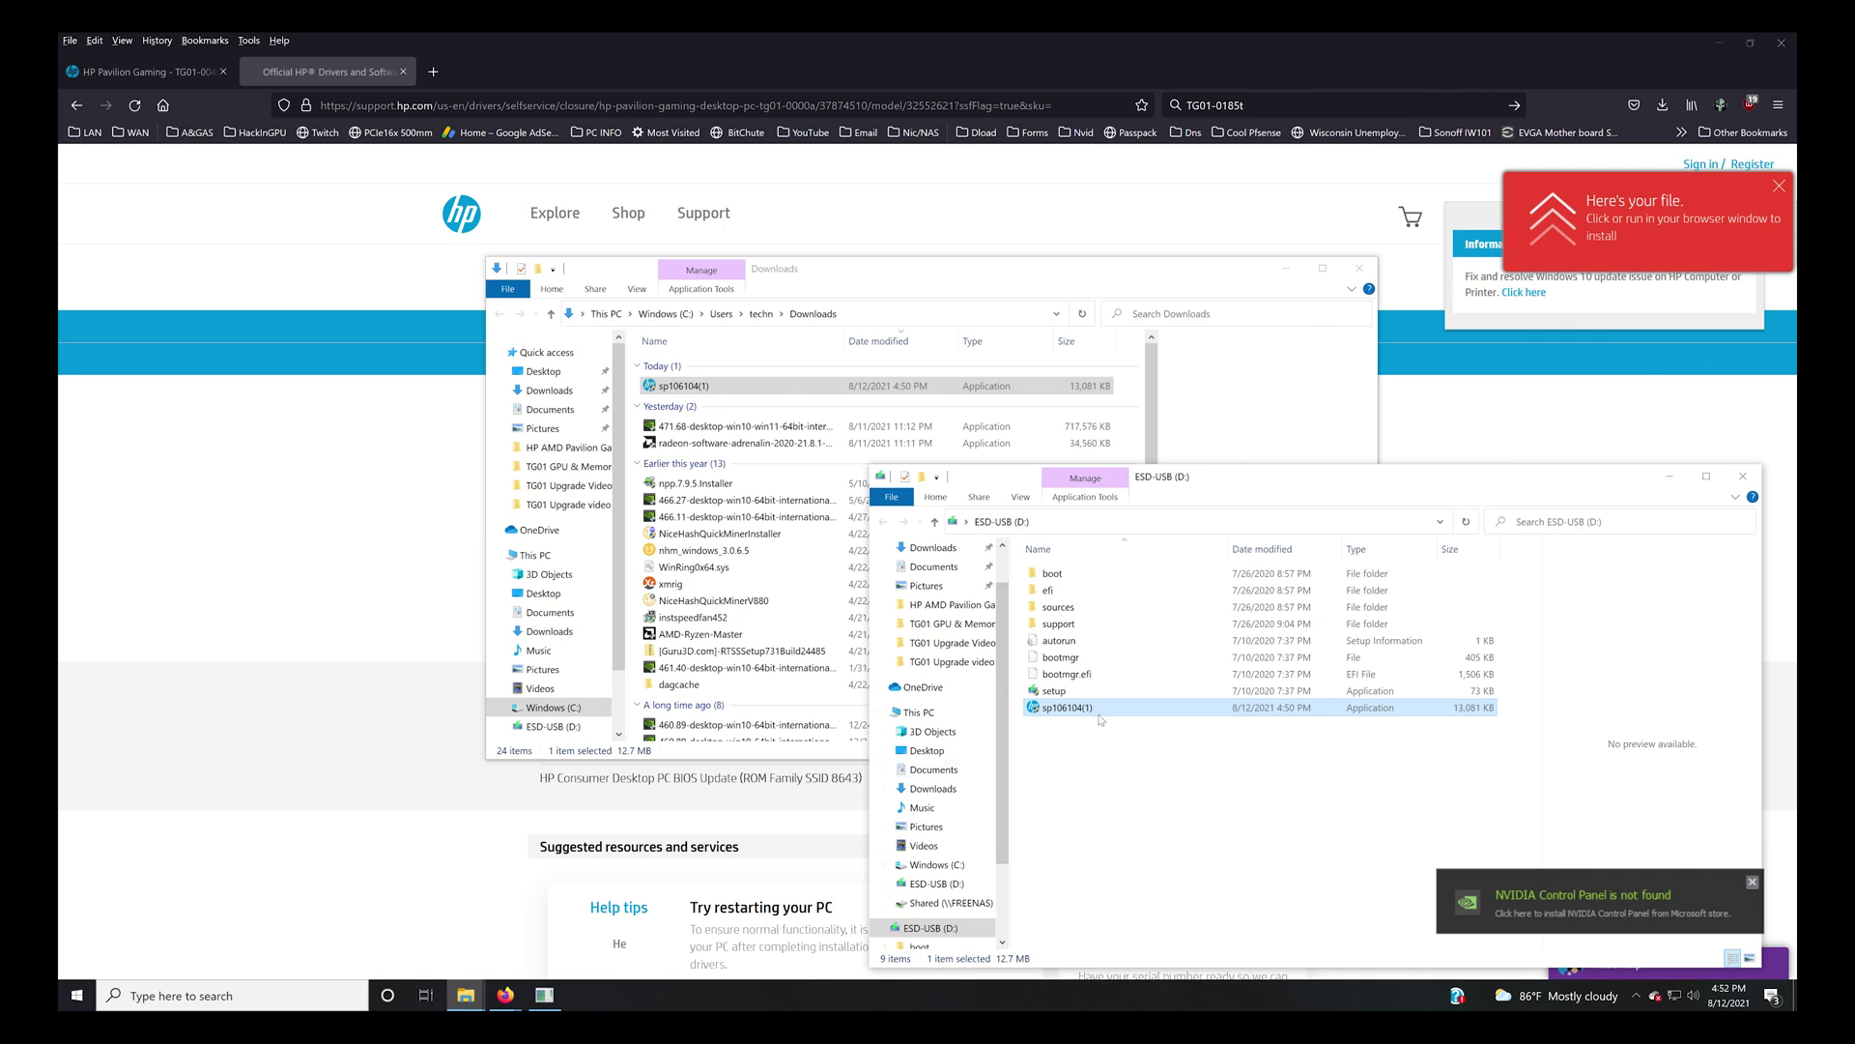
{"action": "double_click", "coordinate": [1062, 708]}
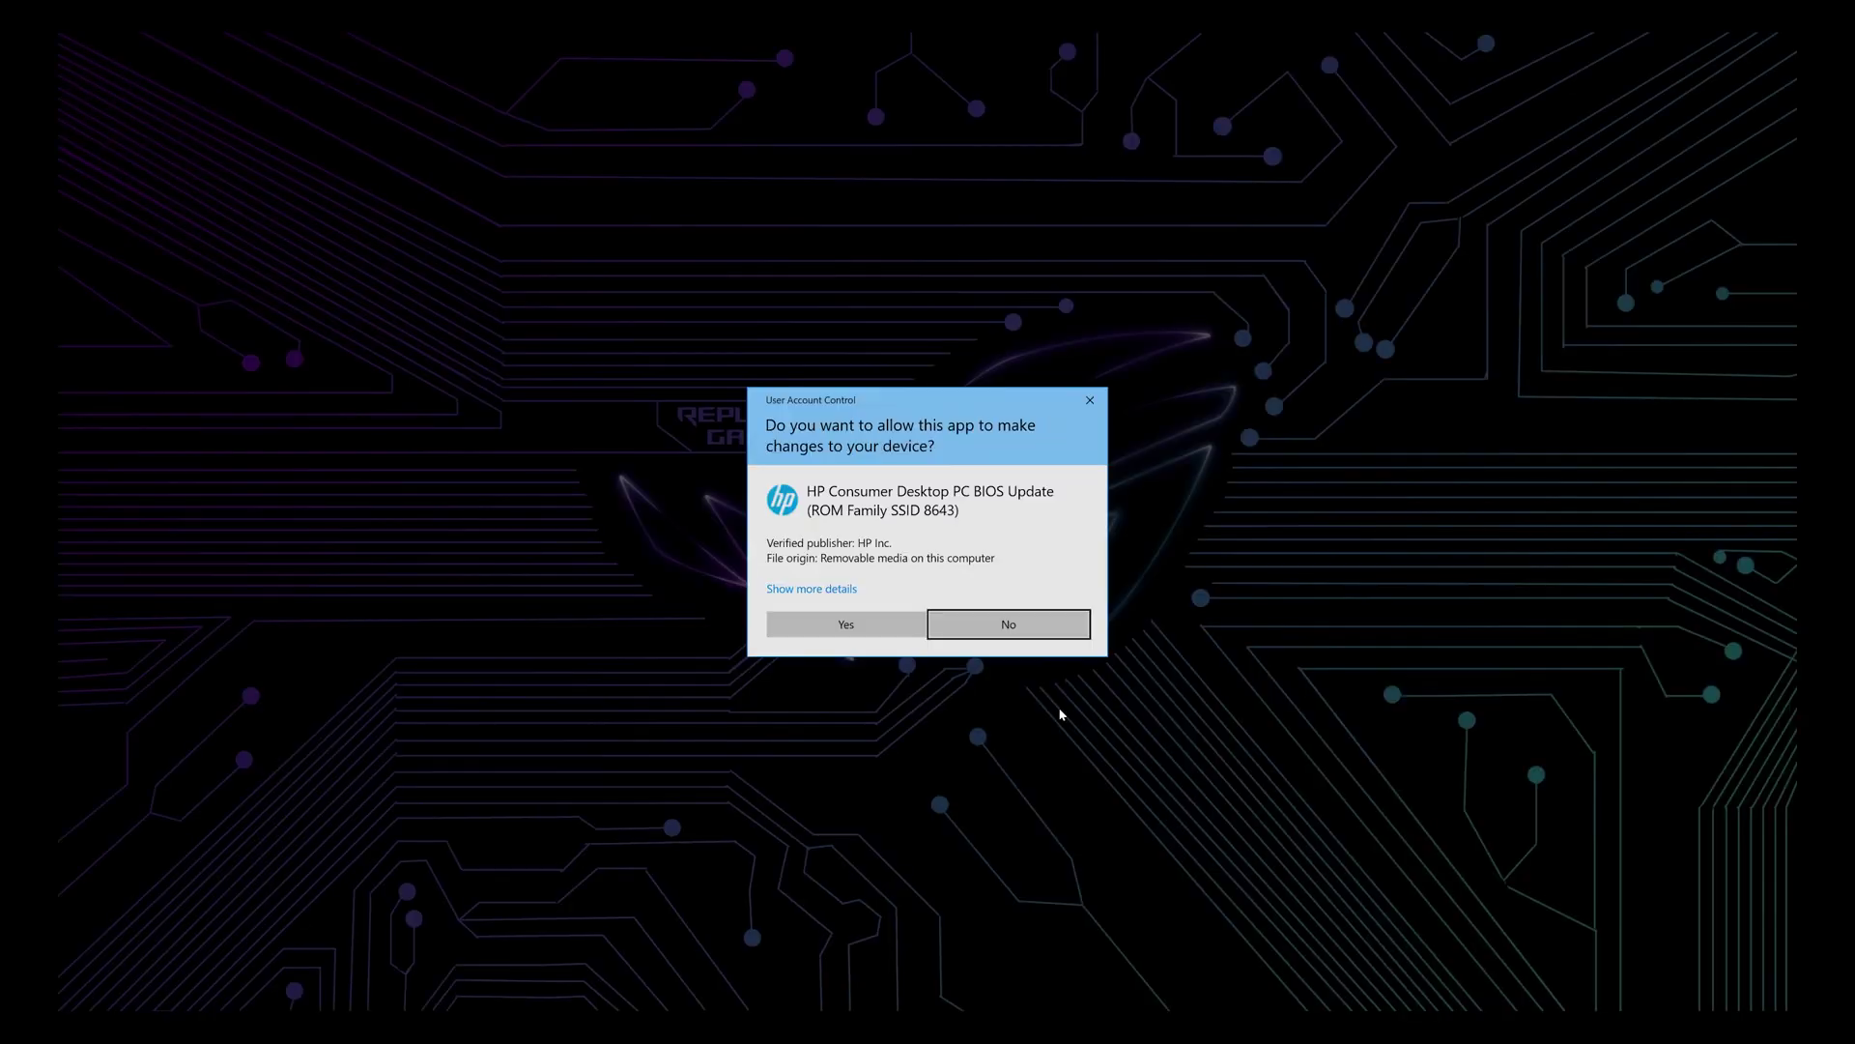
{"action": "left_click", "coordinate": [829, 624]}
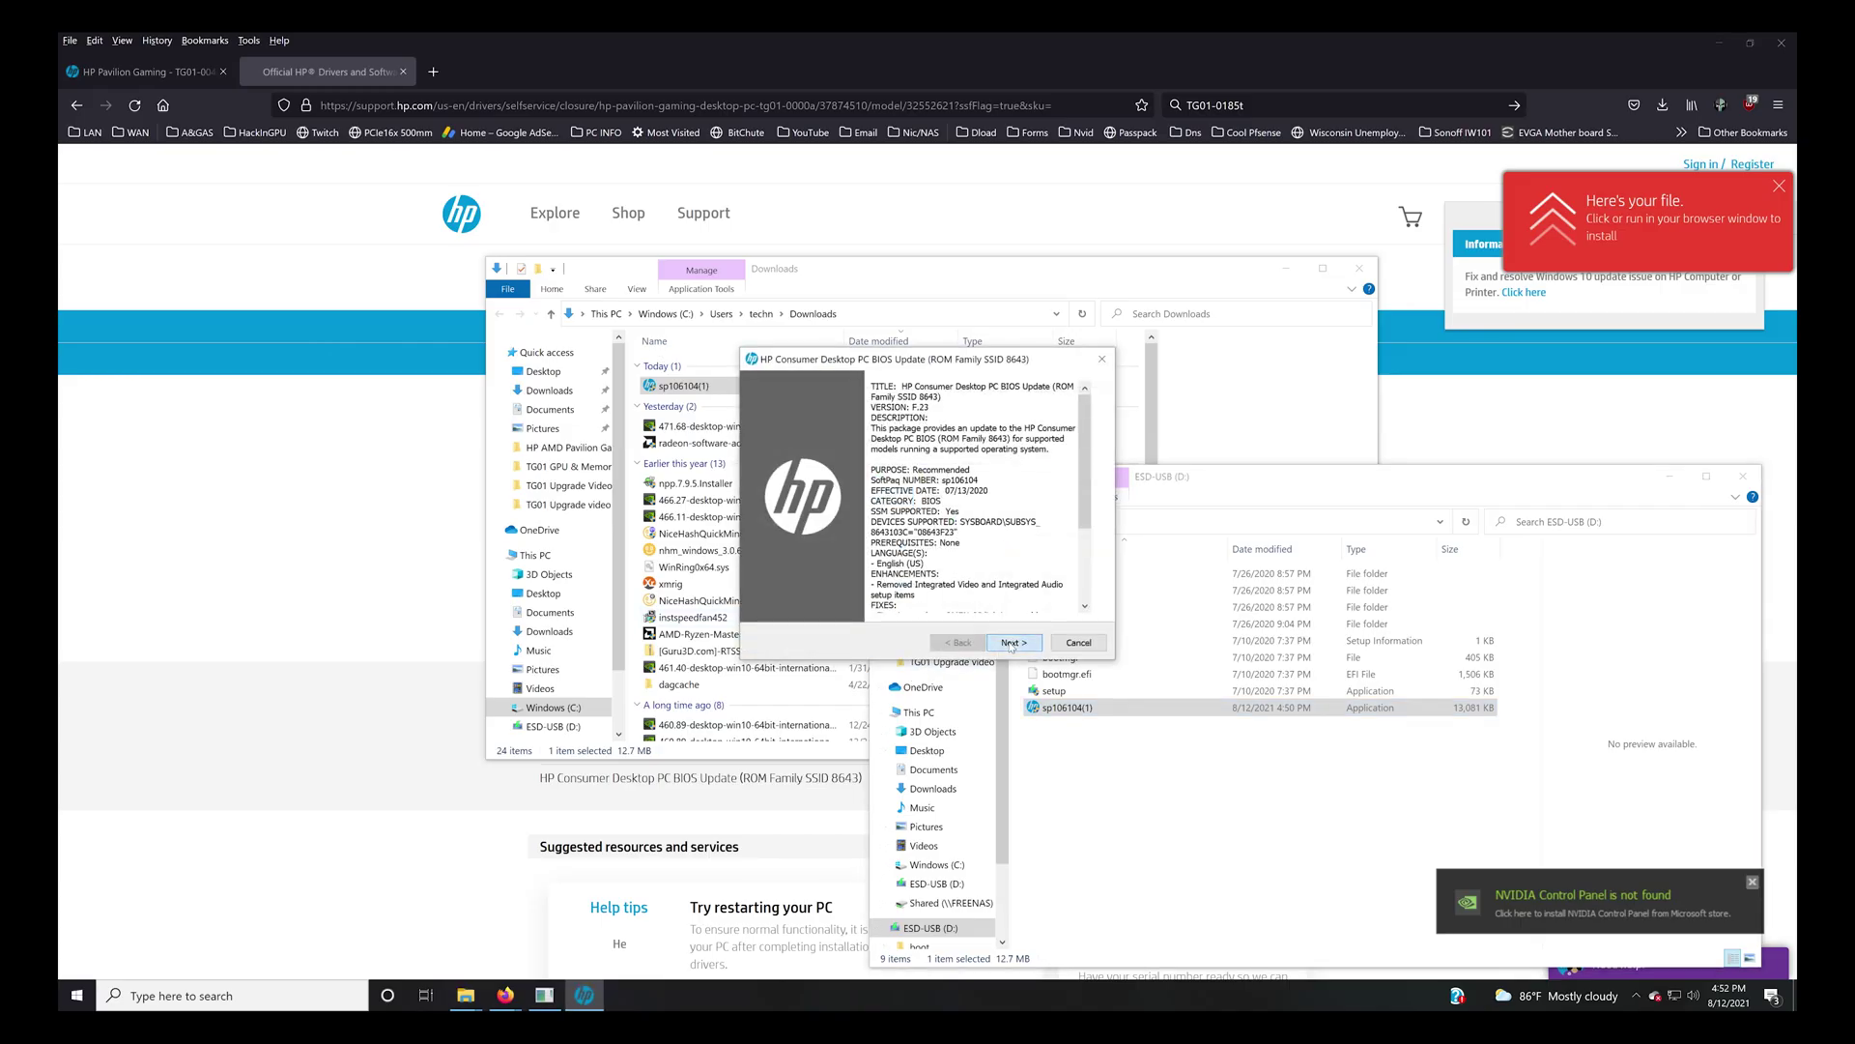
Accept the Softpaq licence, extract to C:\SWSetup\SP106104, and move the HP BIOS window aside.
{"action": "left_click", "coordinate": [1010, 643]}
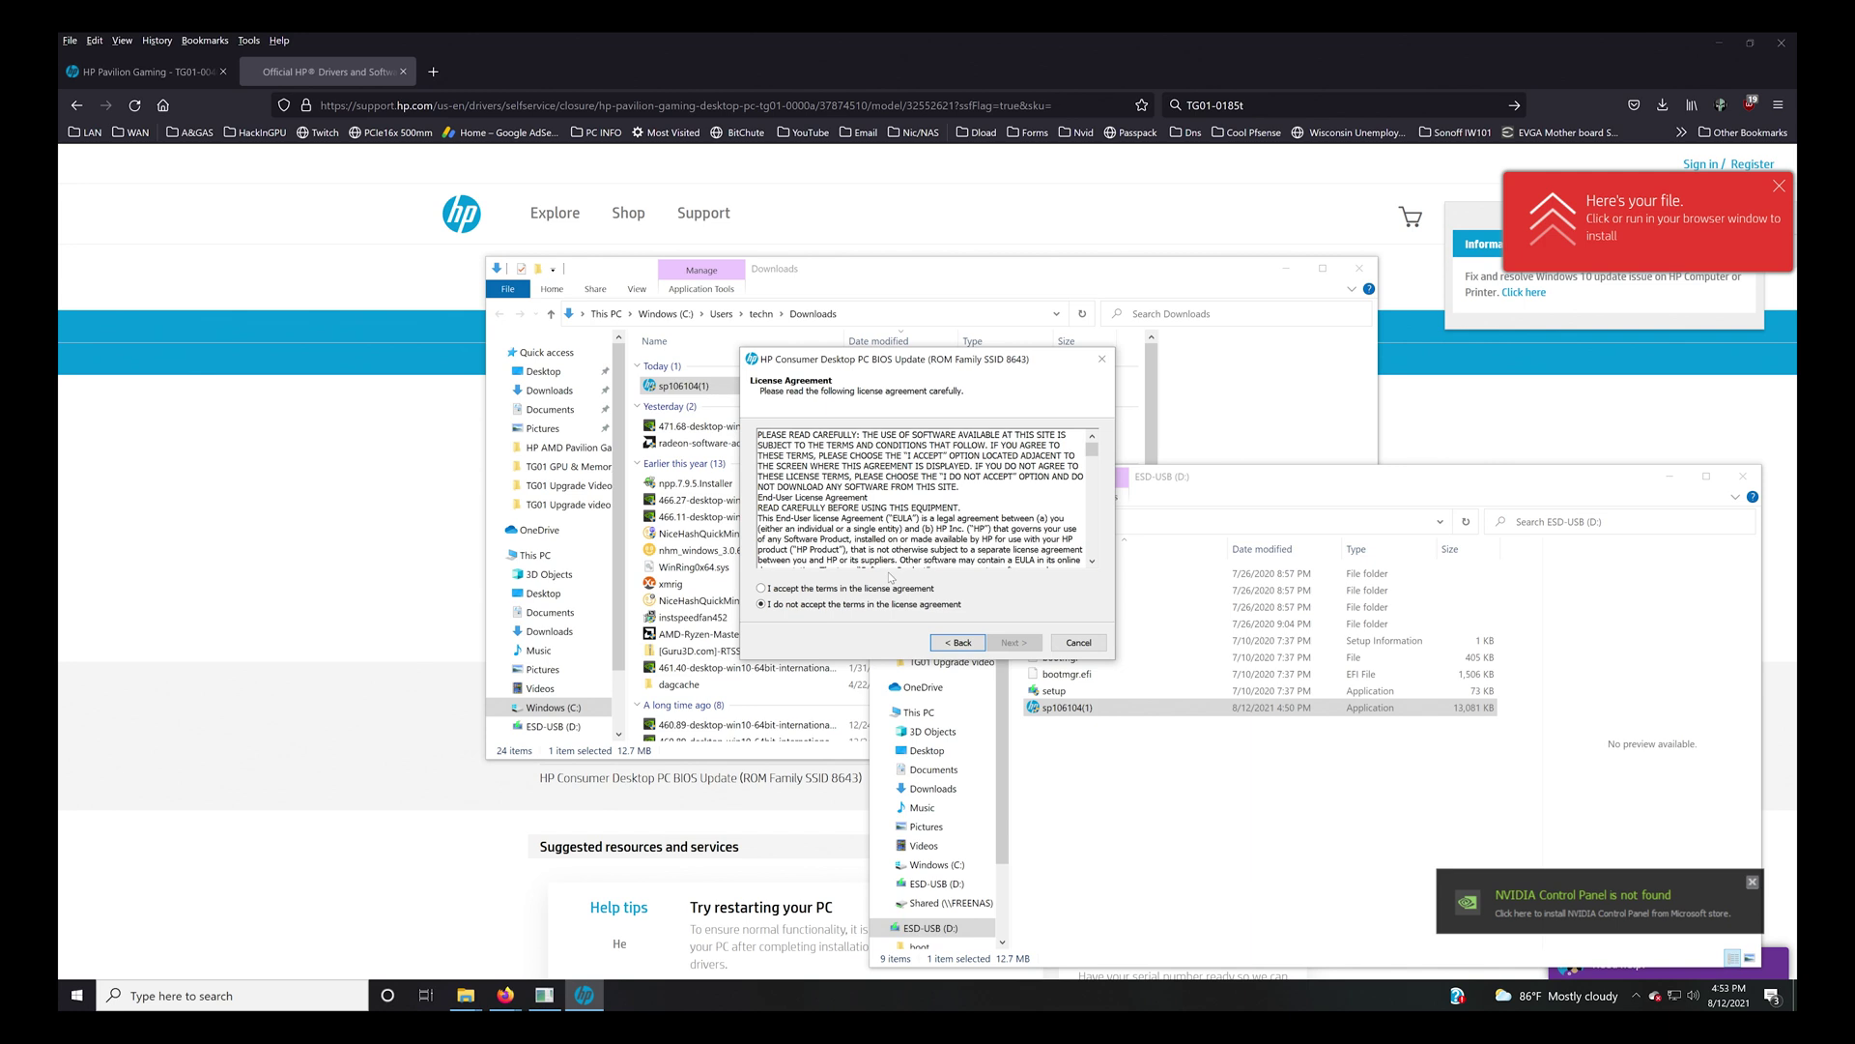
{"action": "left_click", "coordinate": [890, 589]}
{"action": "left_click", "coordinate": [1013, 642]}
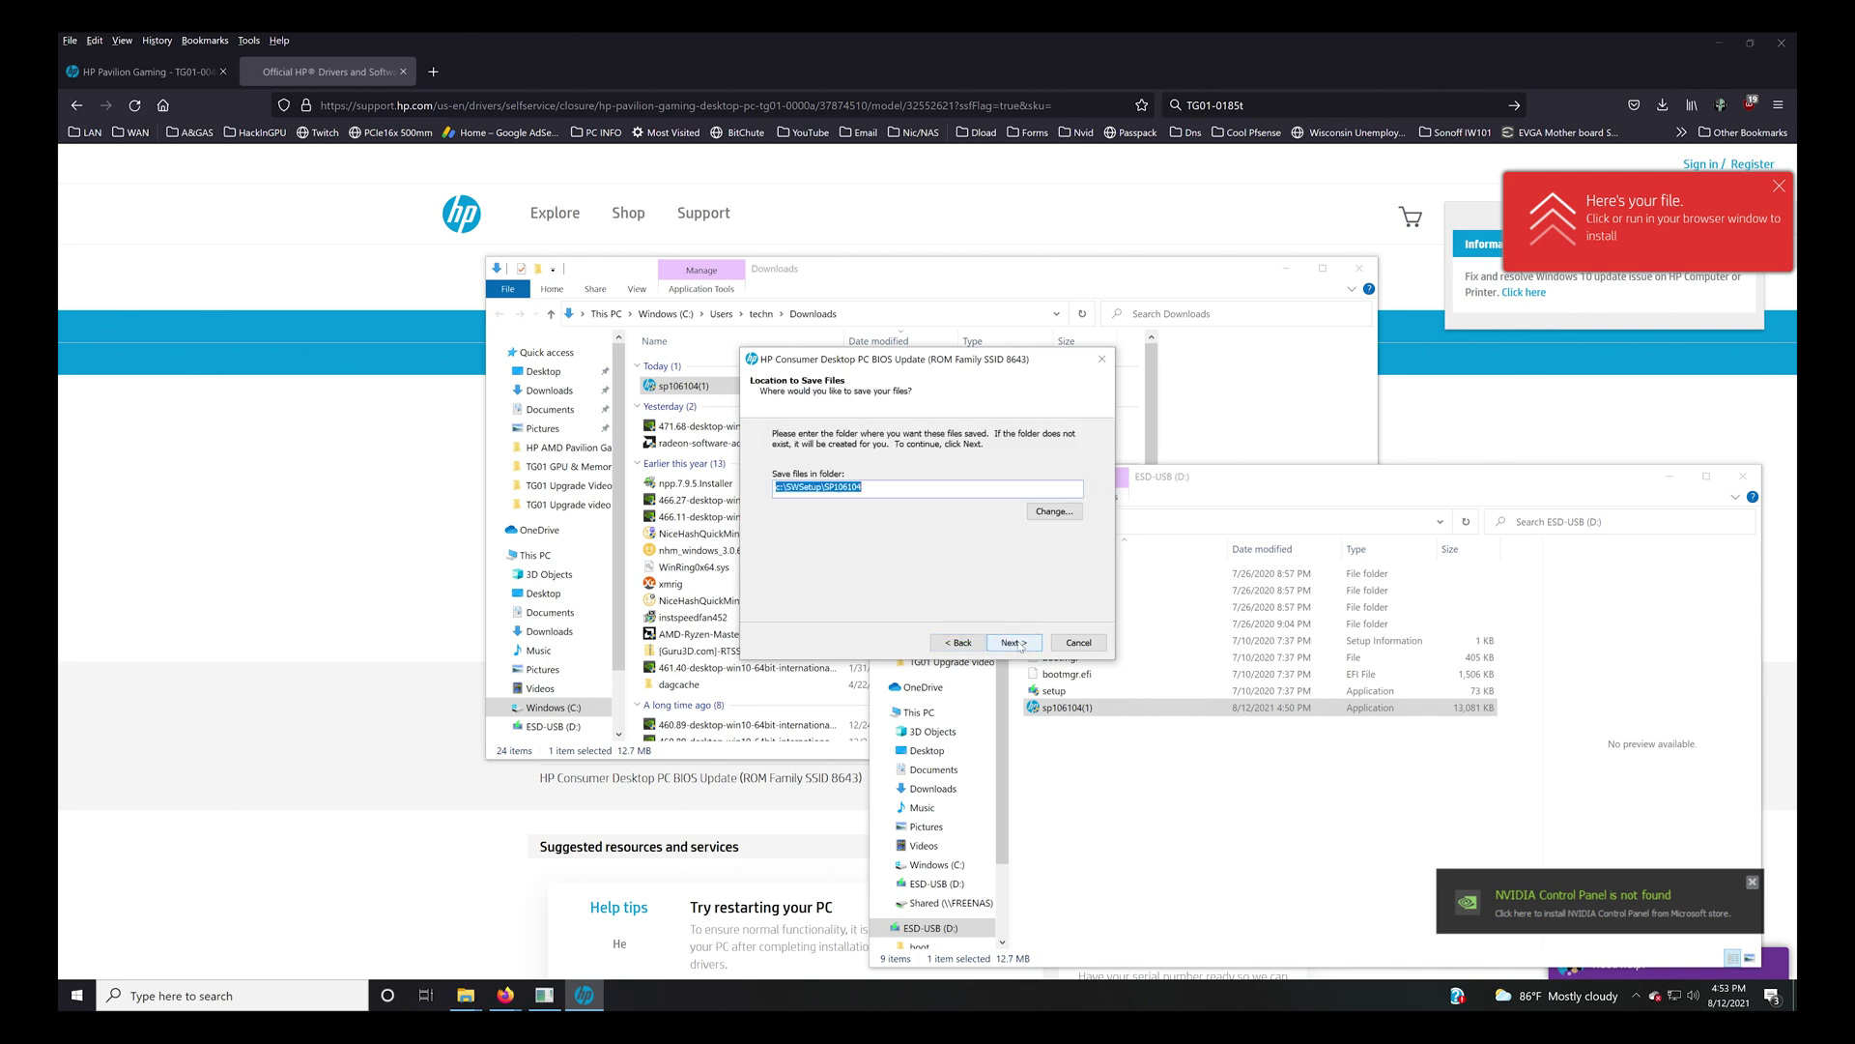
{"action": "left_click", "coordinate": [1013, 643]}
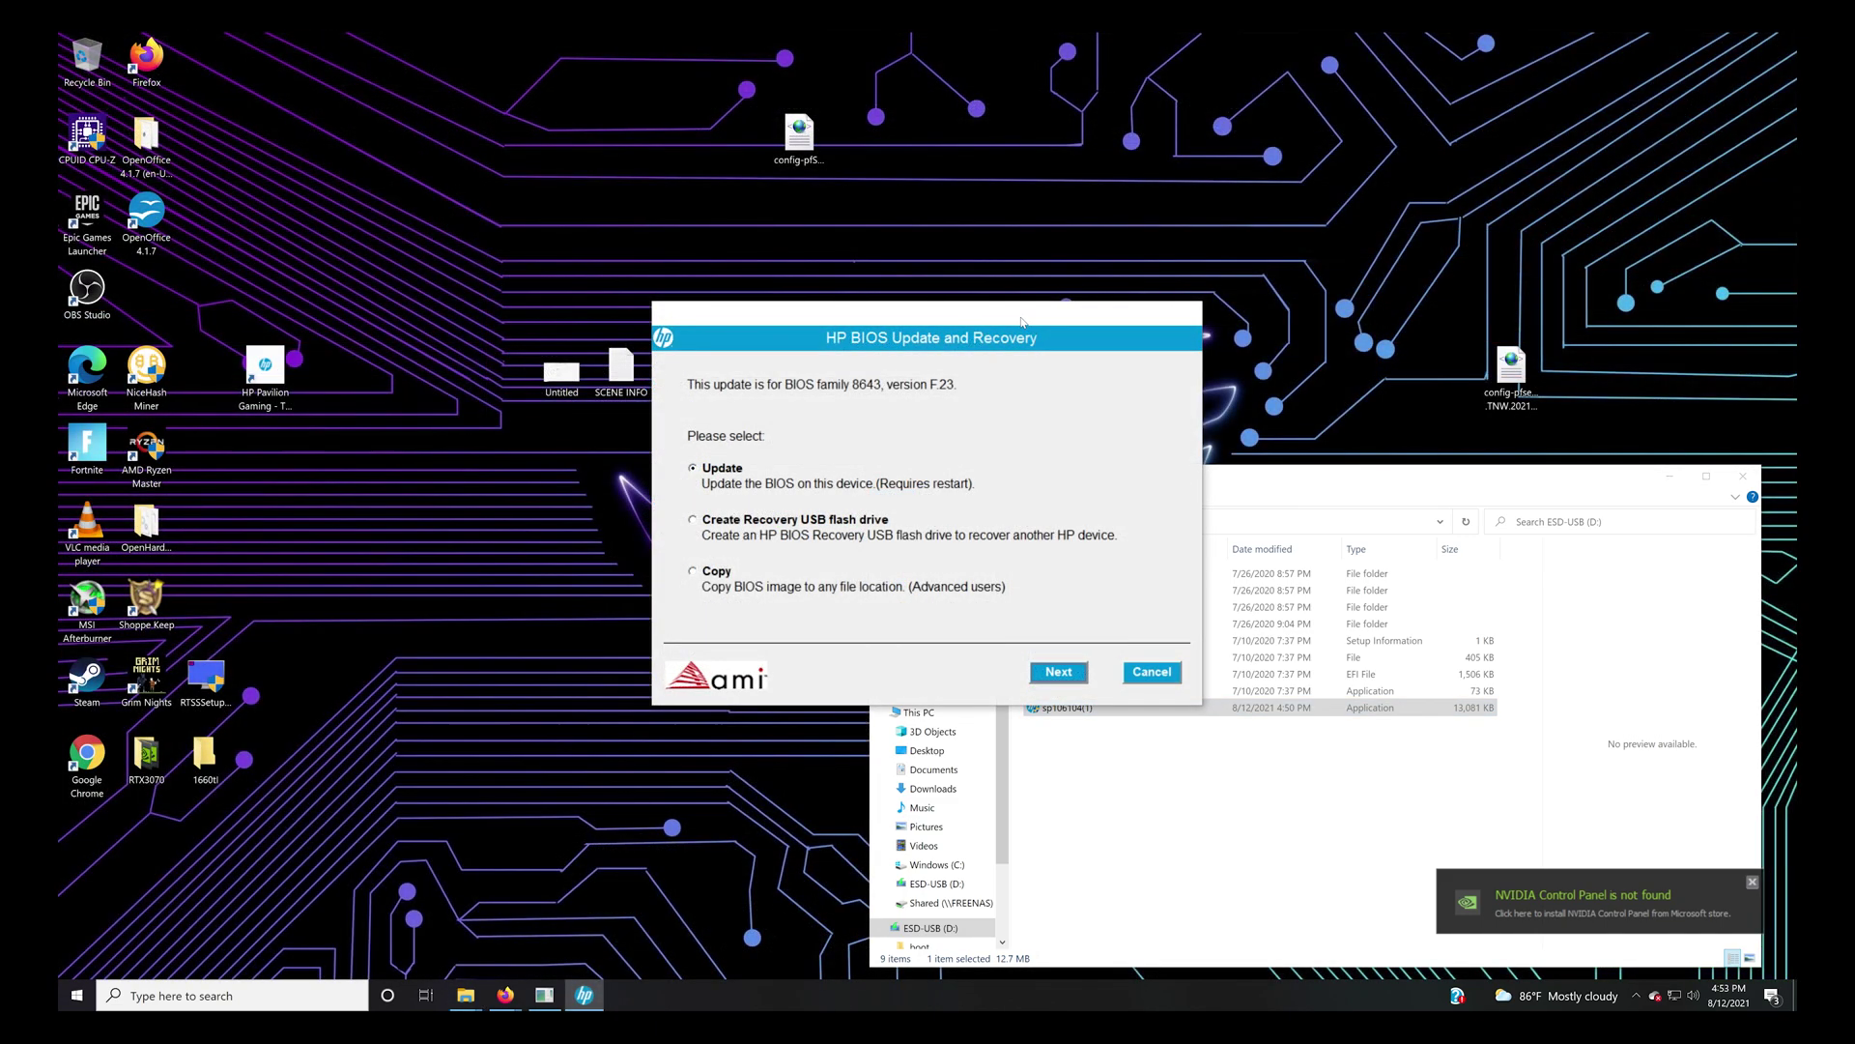
{"action": "left_click_drag", "start_coordinate": [1032, 329], "coordinate": [998, 164]}
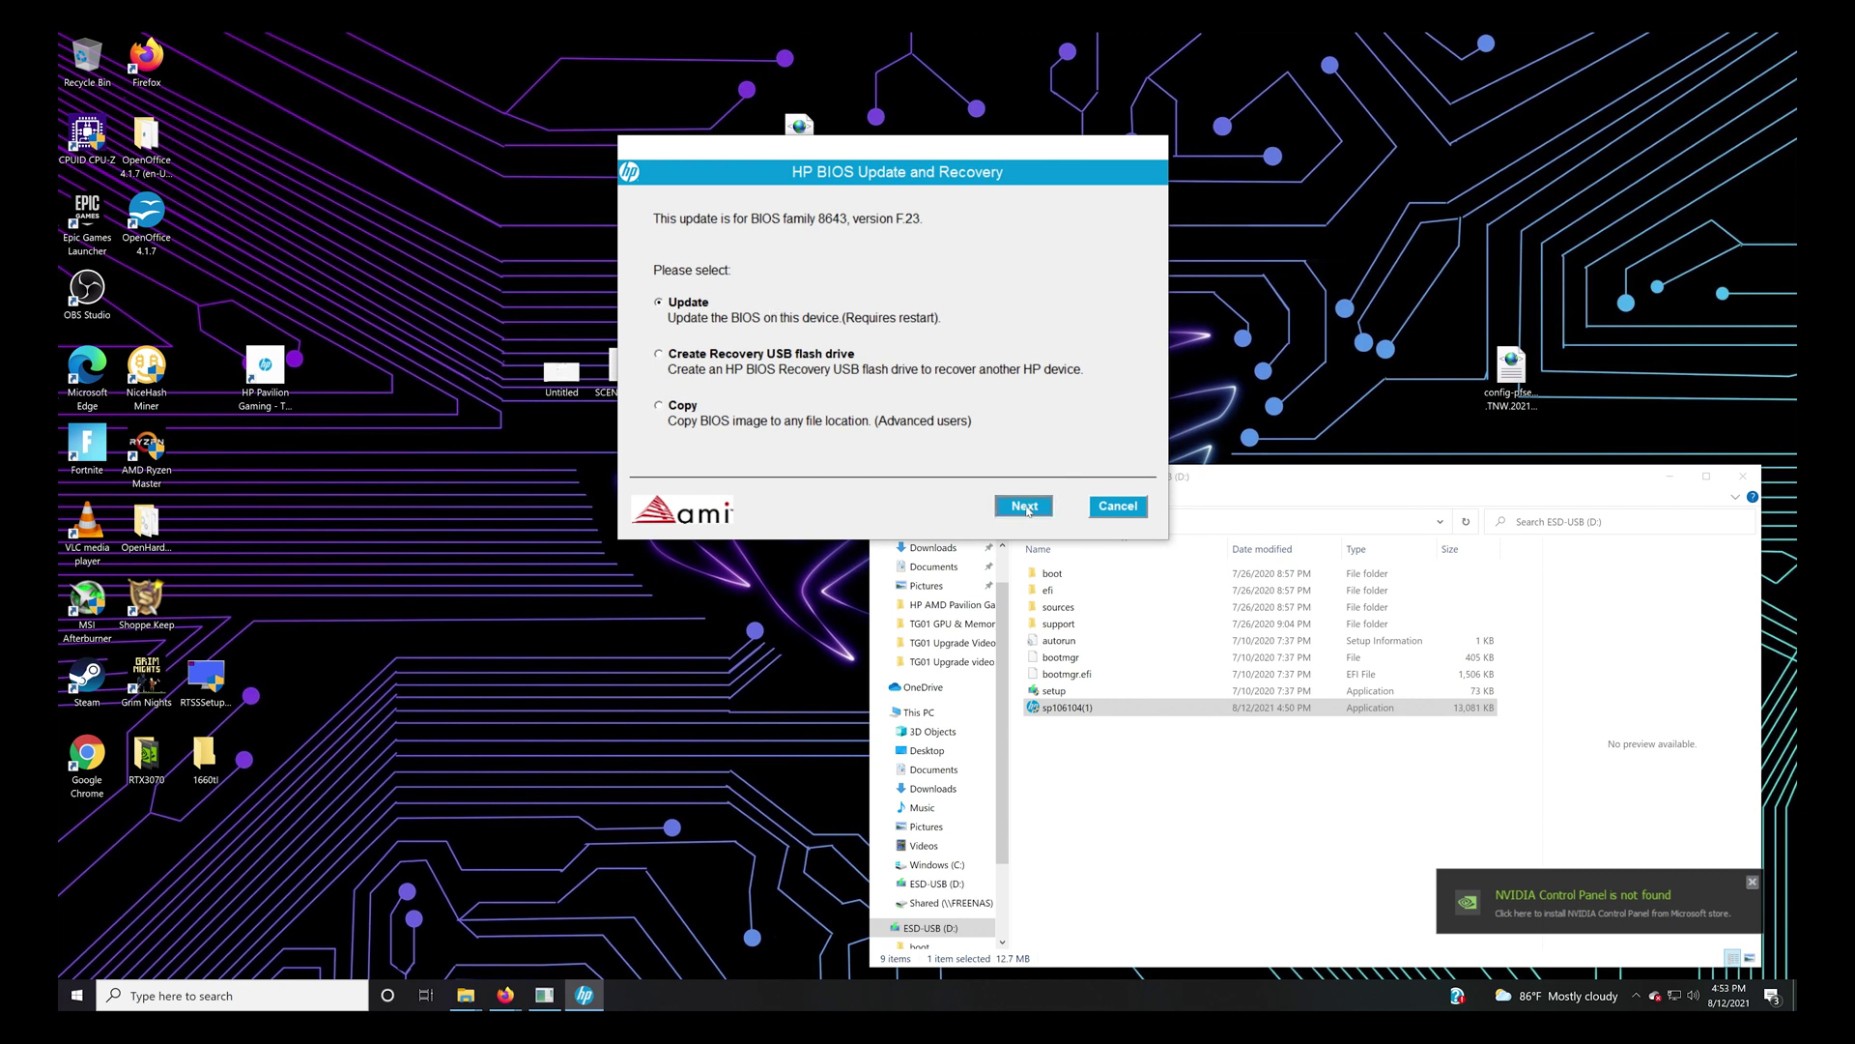
Run the BIOS update to F.23 for family 8643 and restart to flash it.
{"action": "left_click", "coordinate": [1025, 507]}
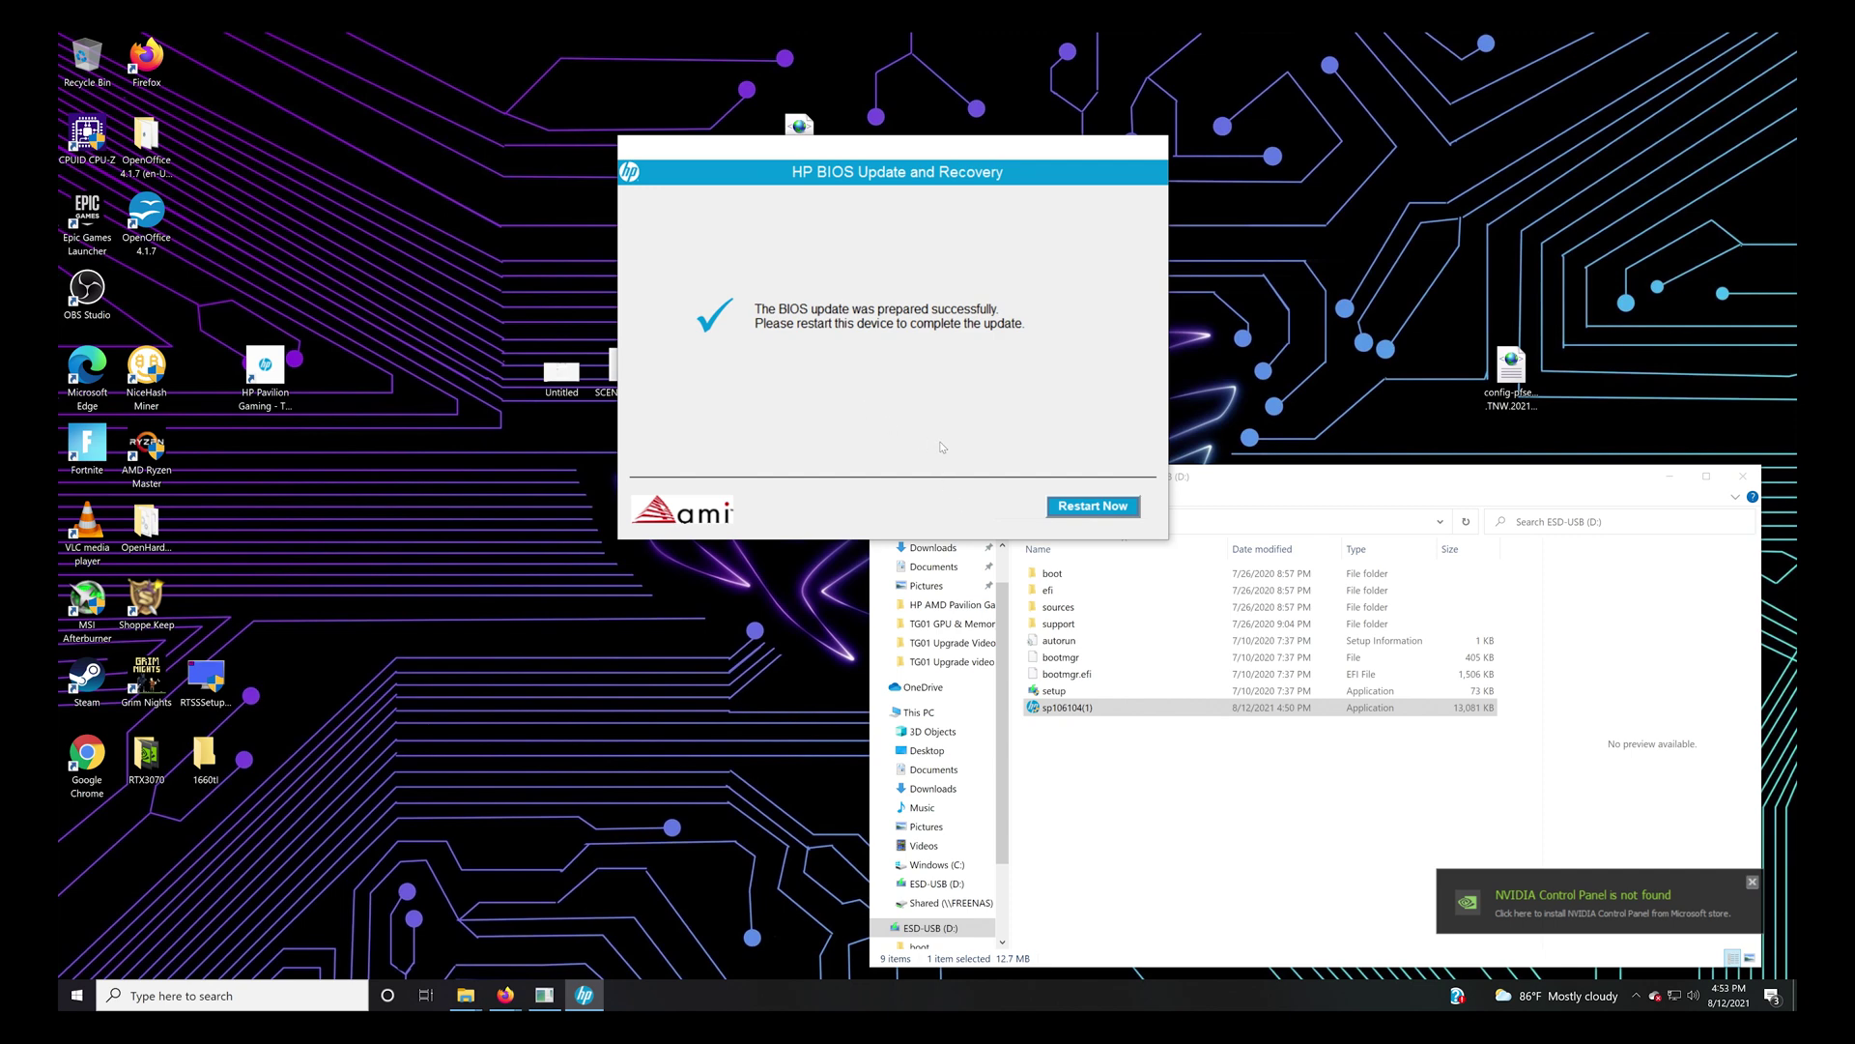
{"action": "left_click", "coordinate": [1077, 515]}
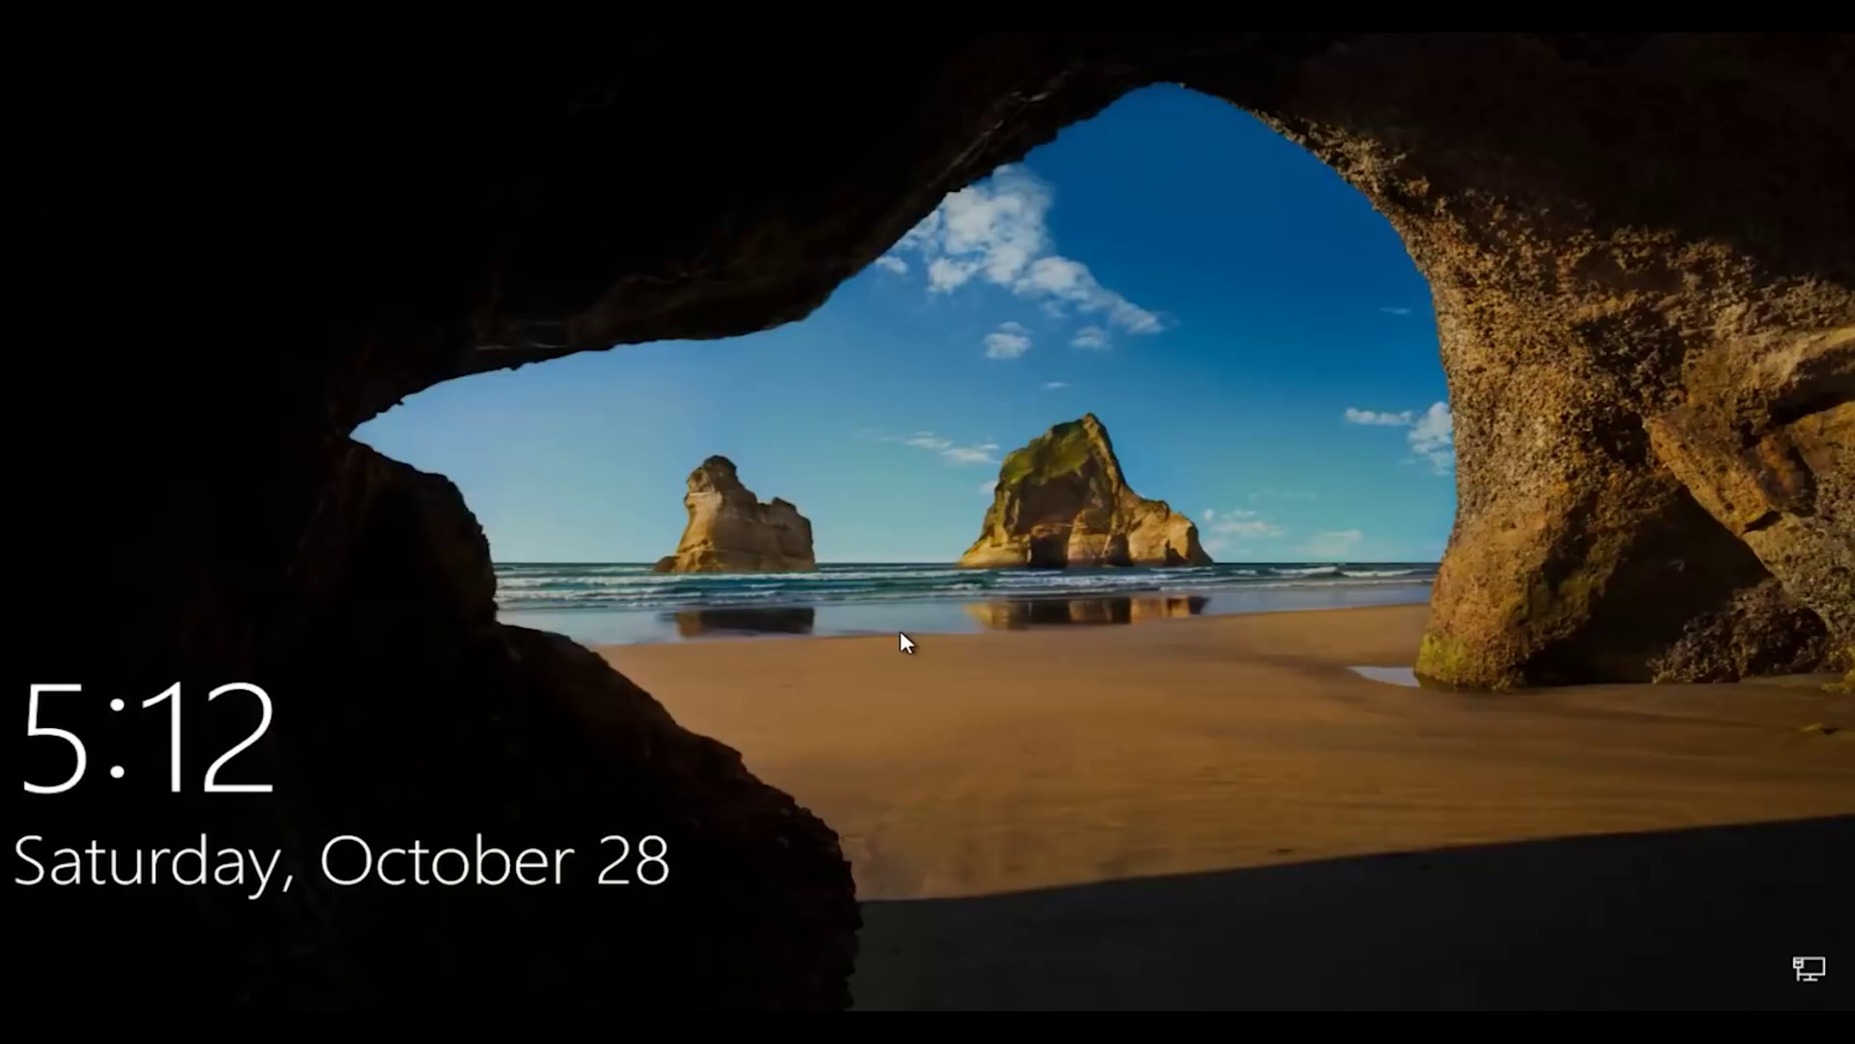
Sign back into Windows from the lock screen with the account password, correcting a mistyped entry.
{"action": "left_click", "coordinate": [906, 676]}
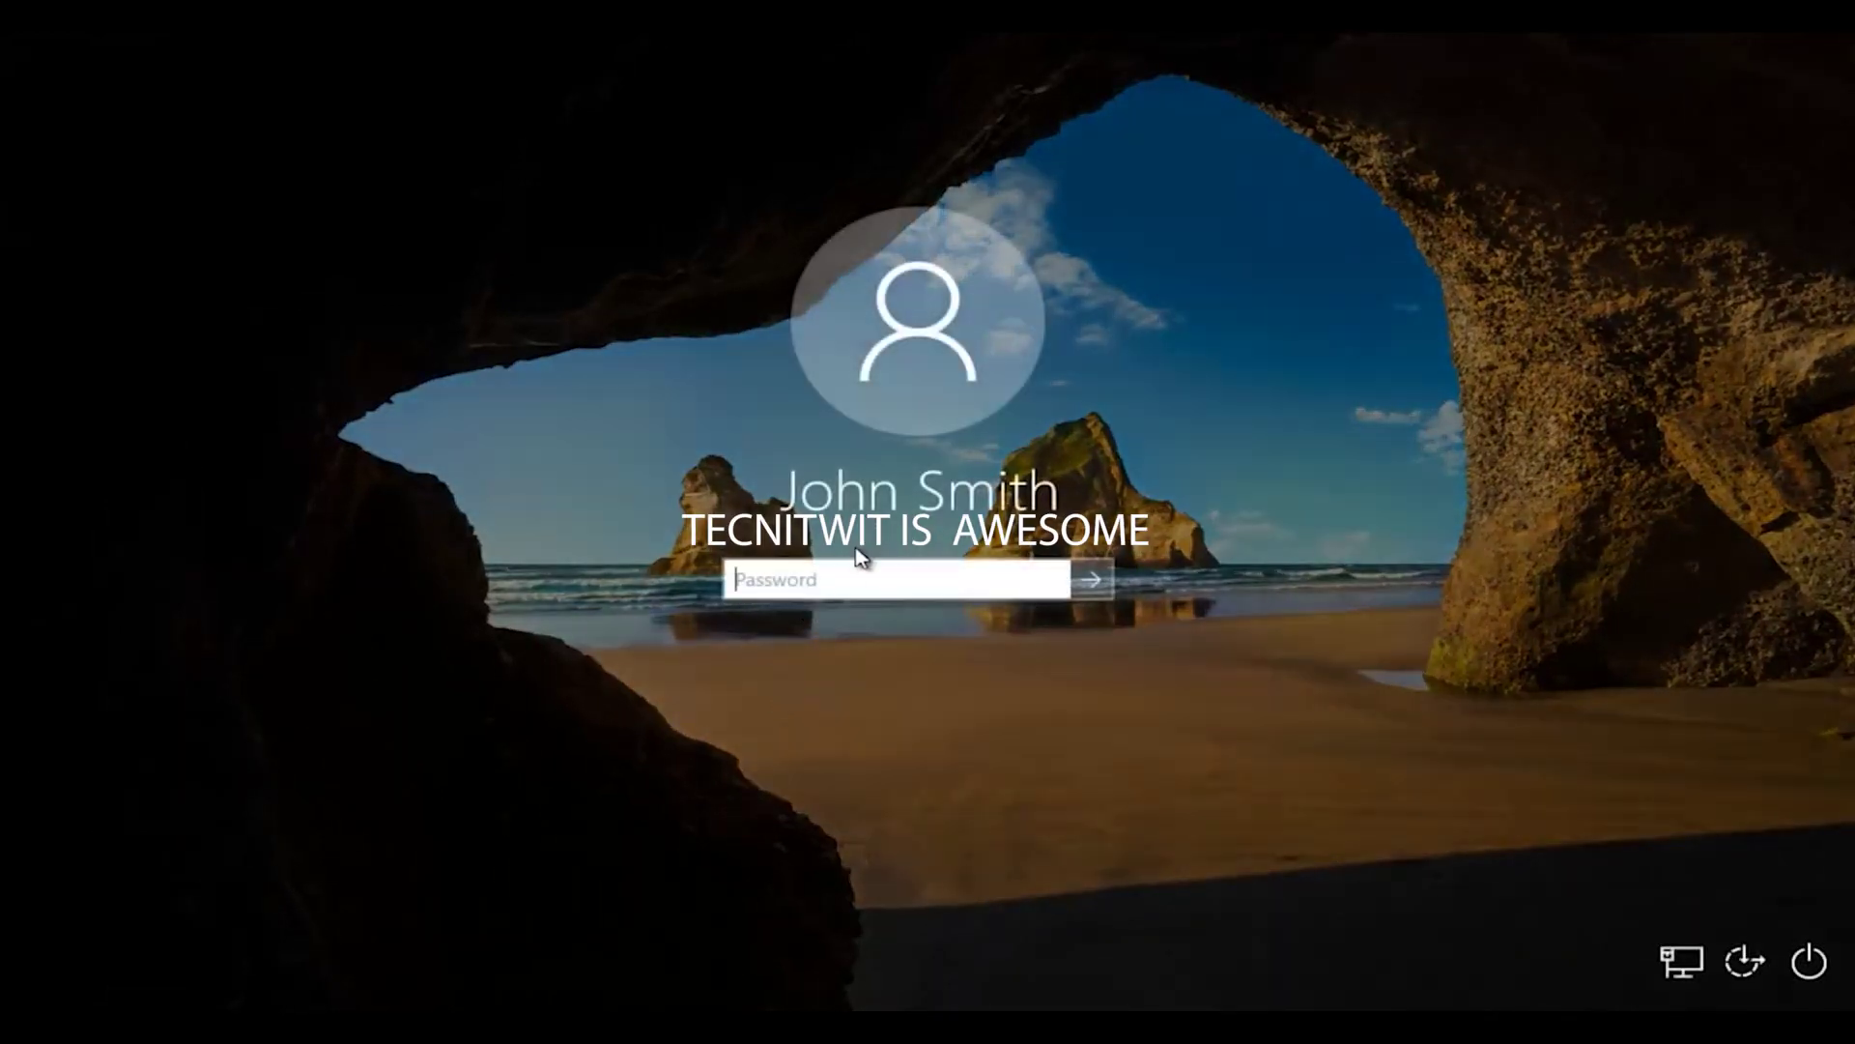
{"action": "type", "text": "1234"}
{"action": "key", "text": "BackSpace"}
{"action": "key", "text": "BackSpace"}
{"action": "key", "text": "BackSpace"}
{"action": "key", "text": "BackSpace"}
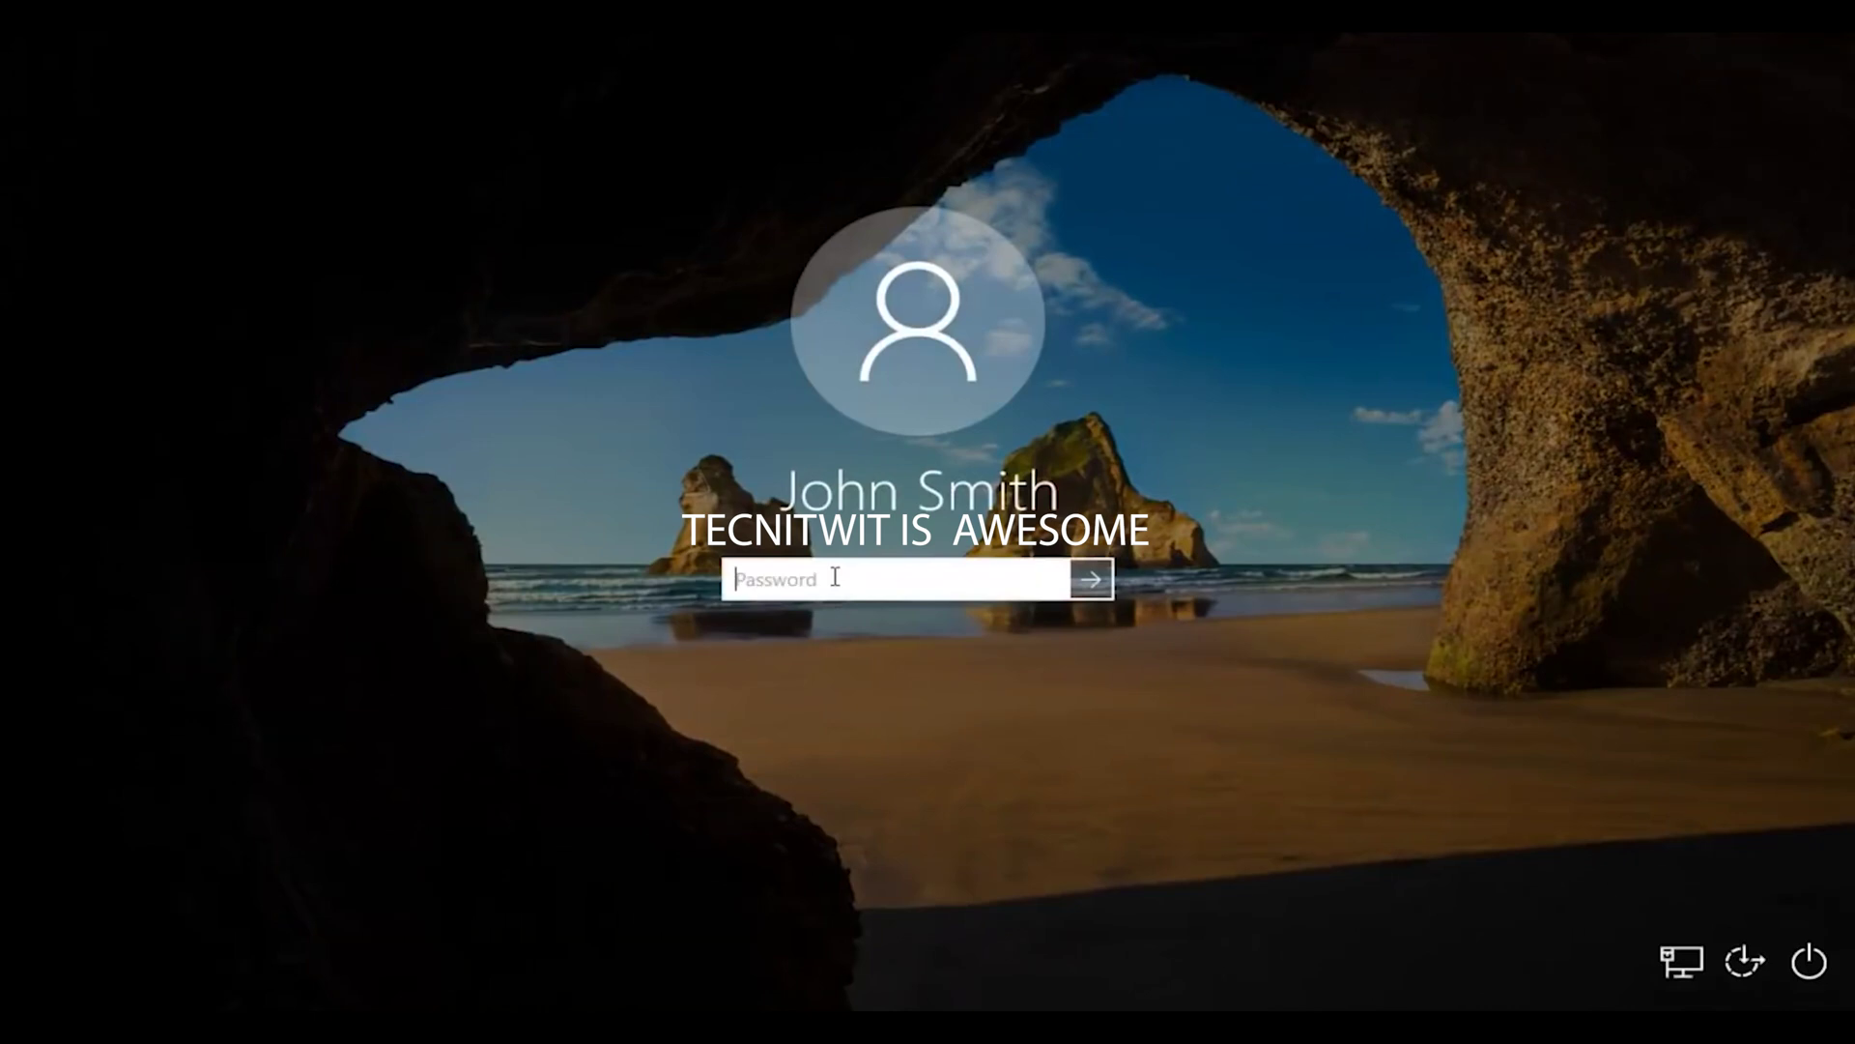
{"action": "type", "text": "12345678"}
{"action": "key", "text": "Return"}
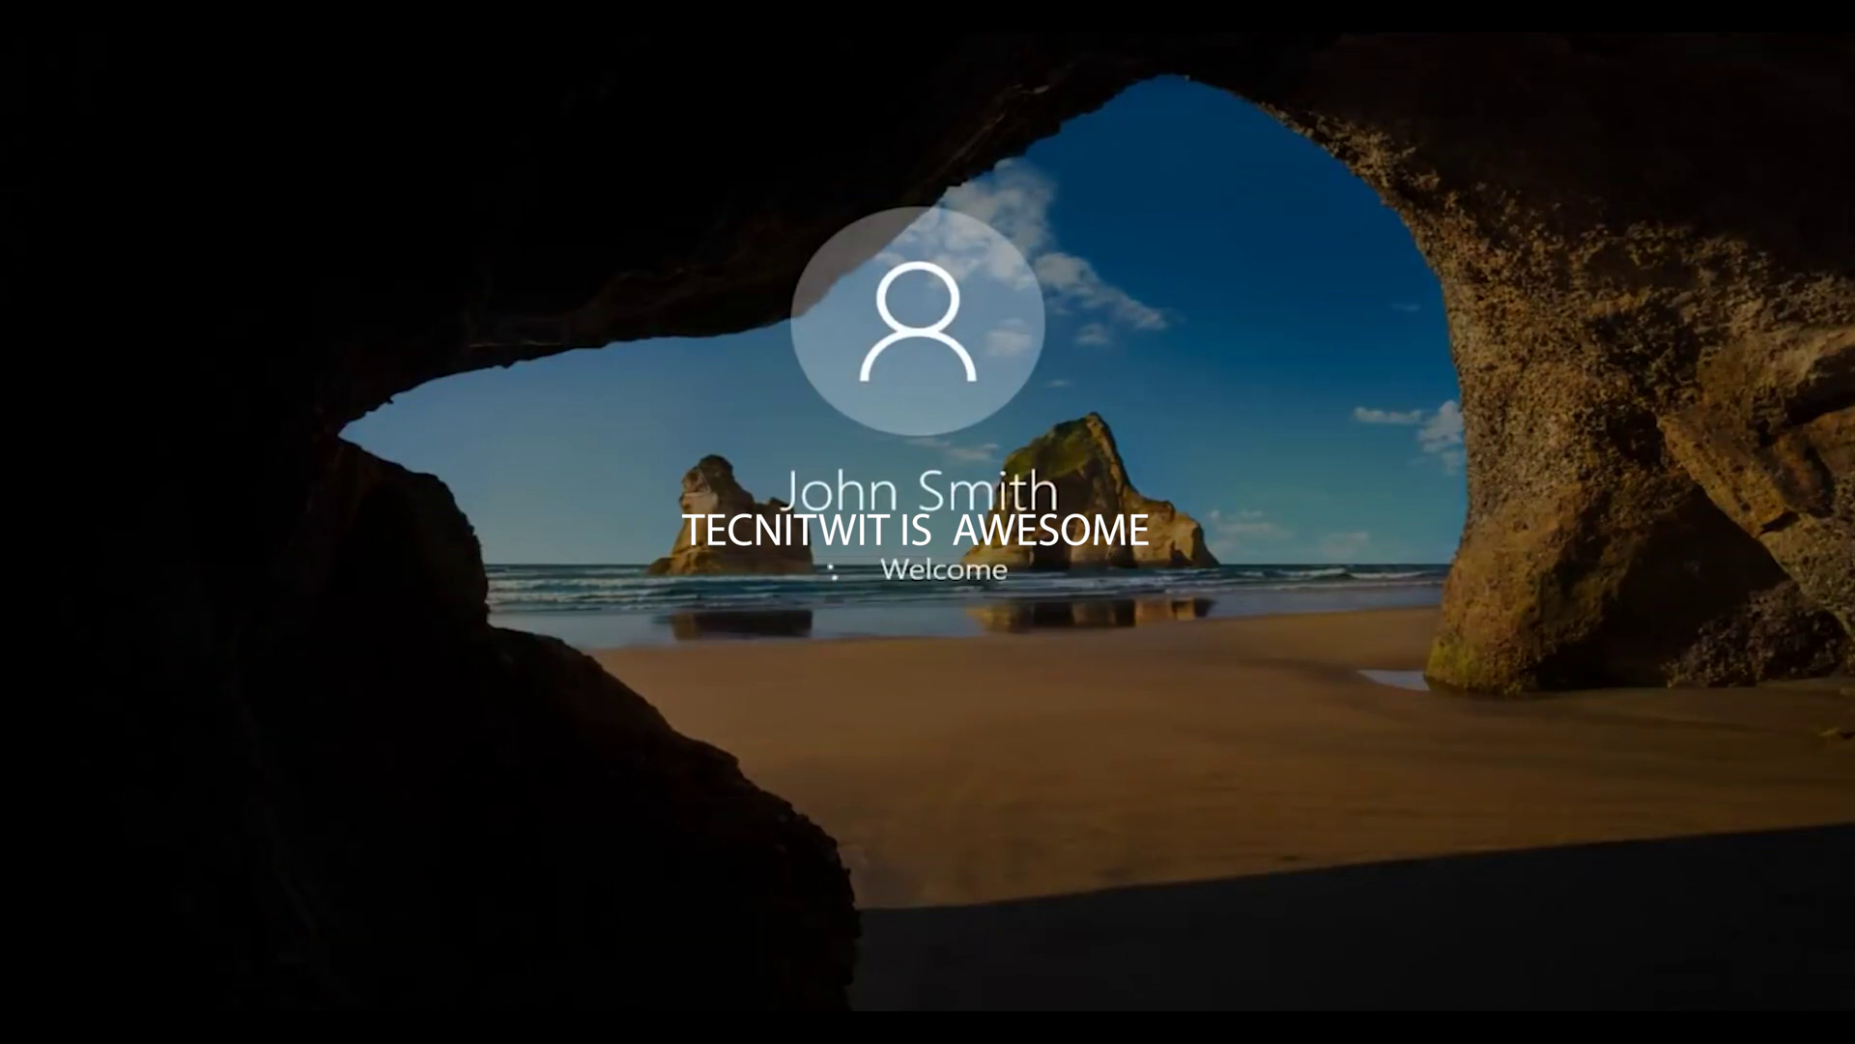